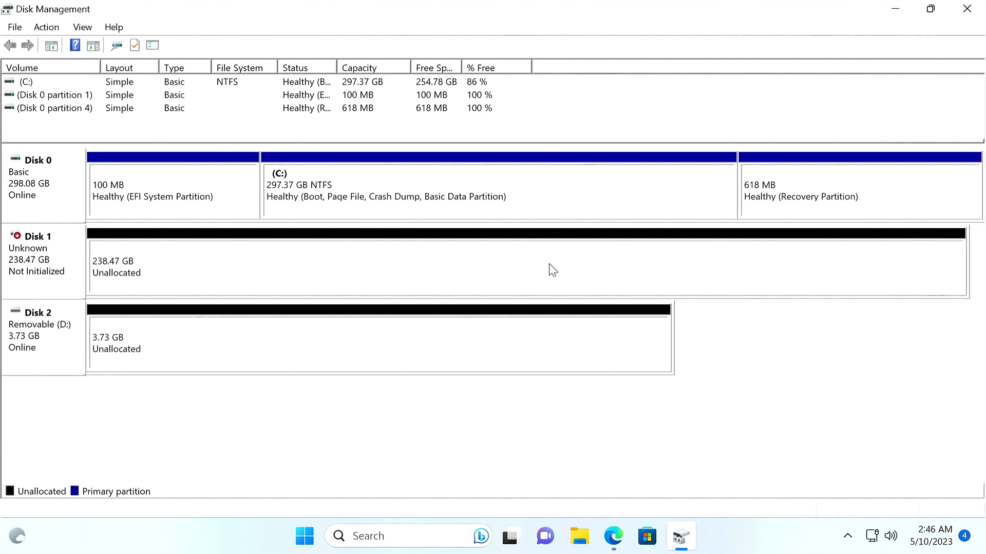
Inspect Disk 0's layout and Disk 1's unallocated 238 GB space
left_click(152, 271)
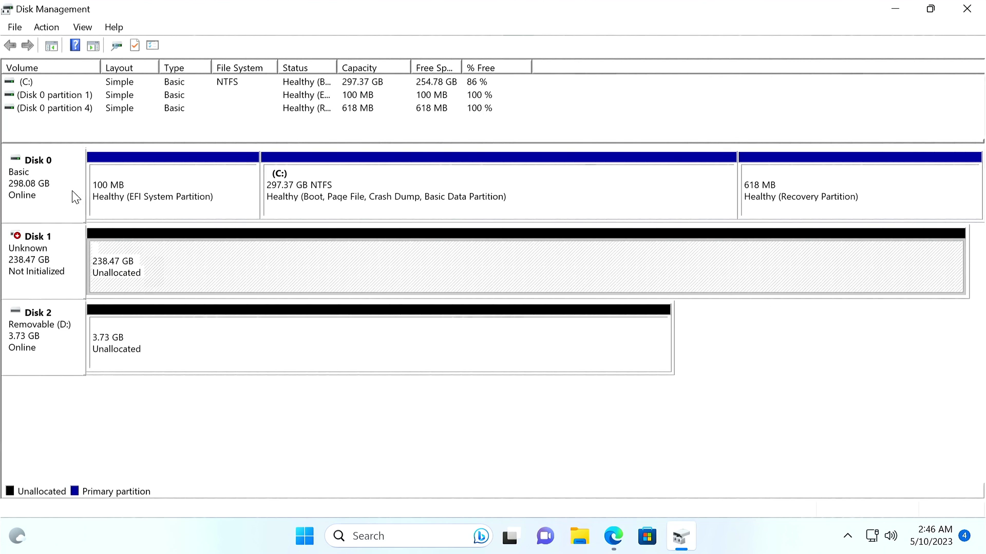
left_click(39, 192)
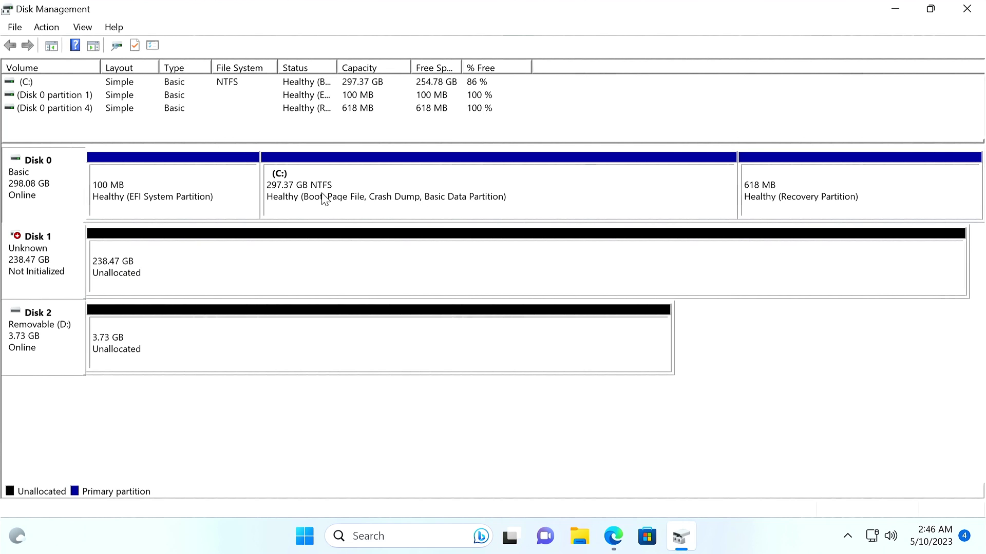
left_click(914, 275)
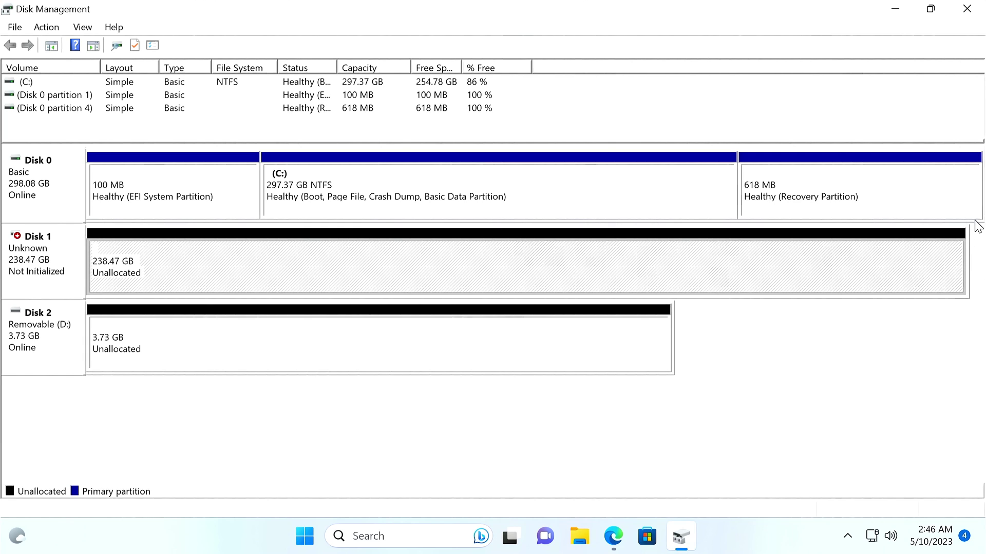
Compare the 618 MB Recovery Partition with C:, then close Disk Management
left_click(822, 202)
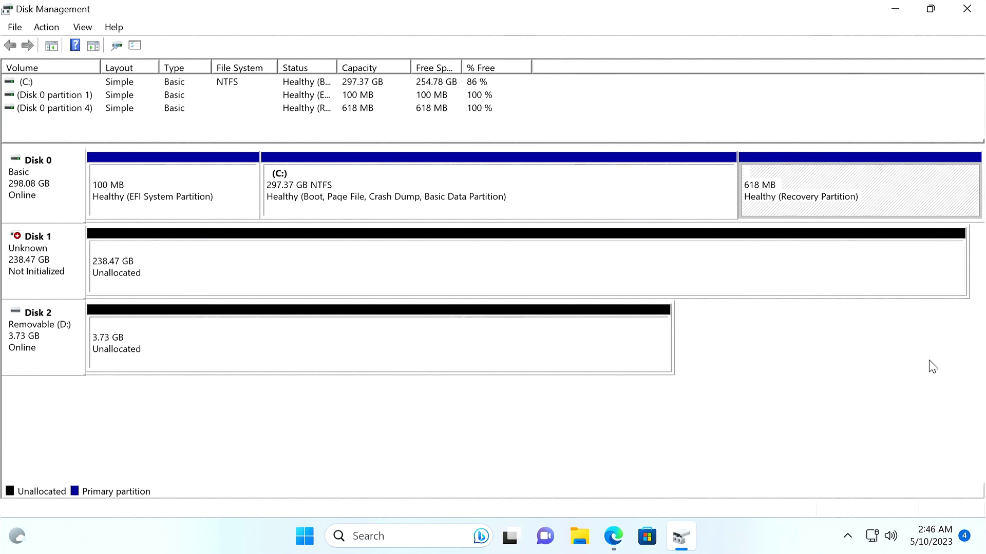
left_click(698, 187)
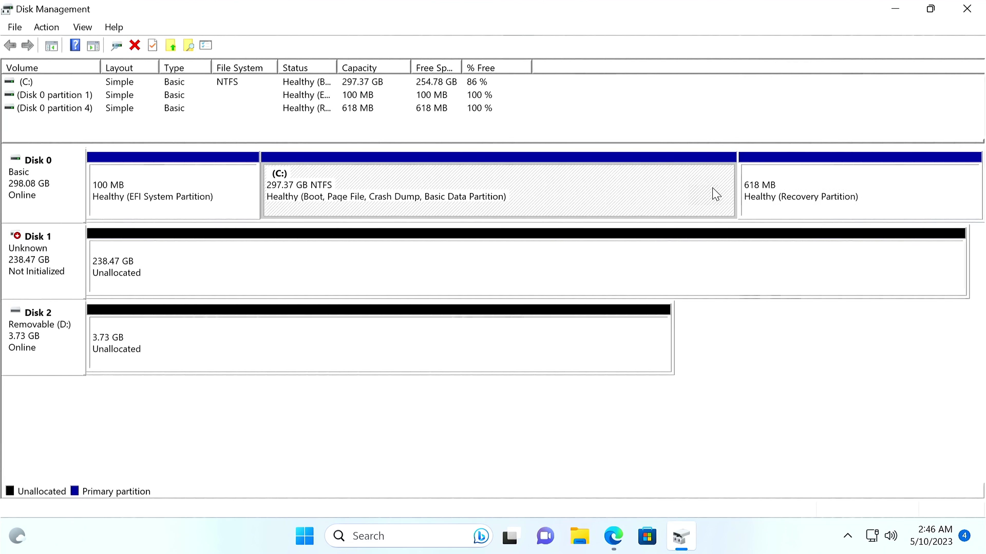
left_click(779, 189)
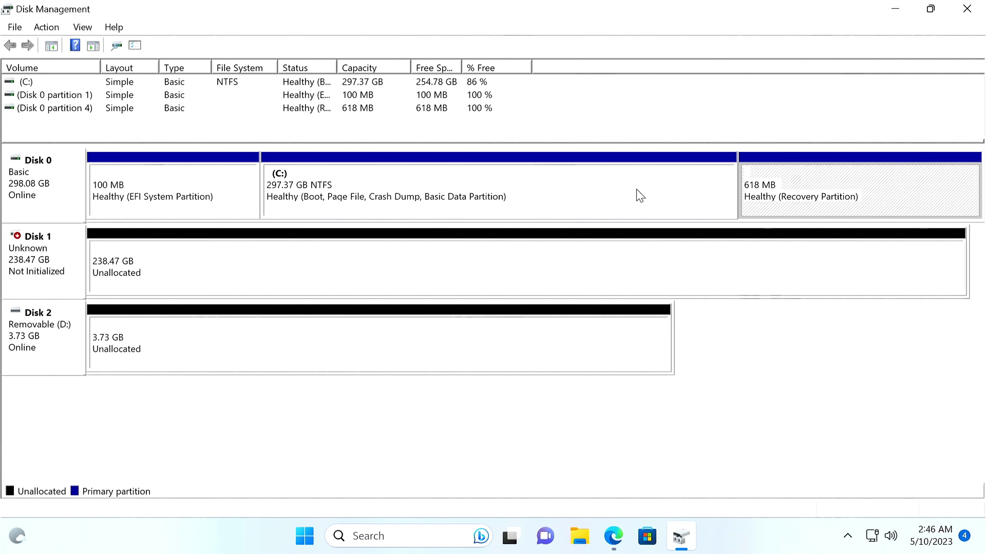
left_click(587, 191)
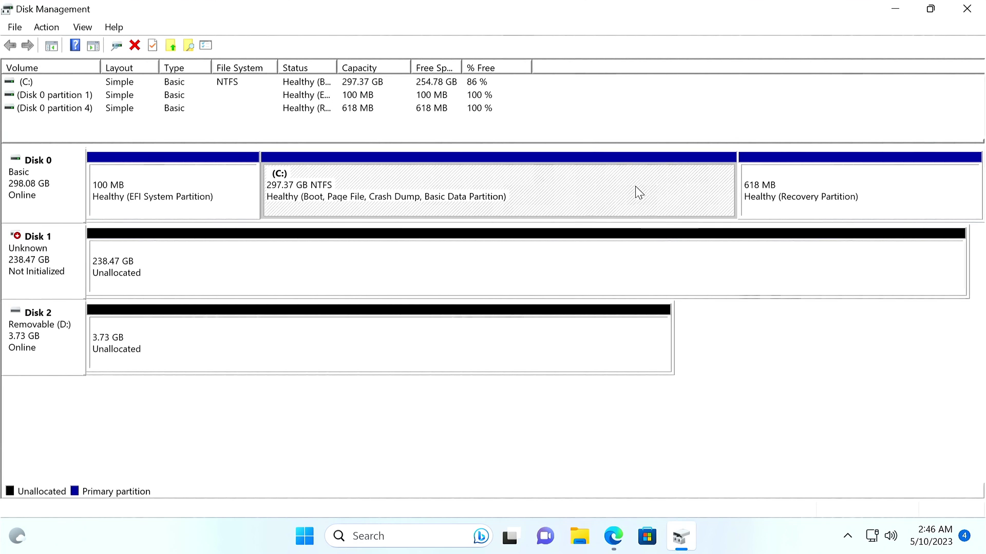
left_click(880, 206)
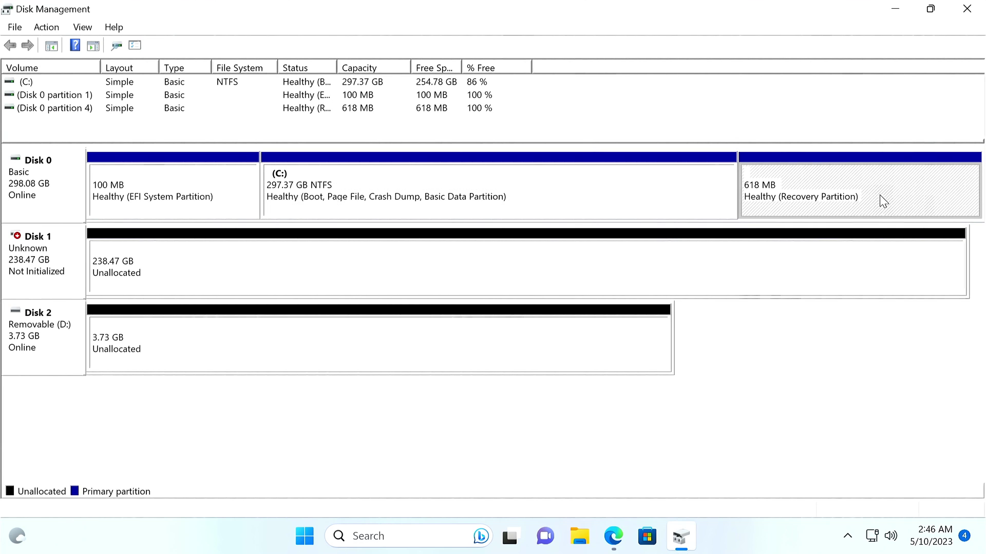
left_click(513, 196)
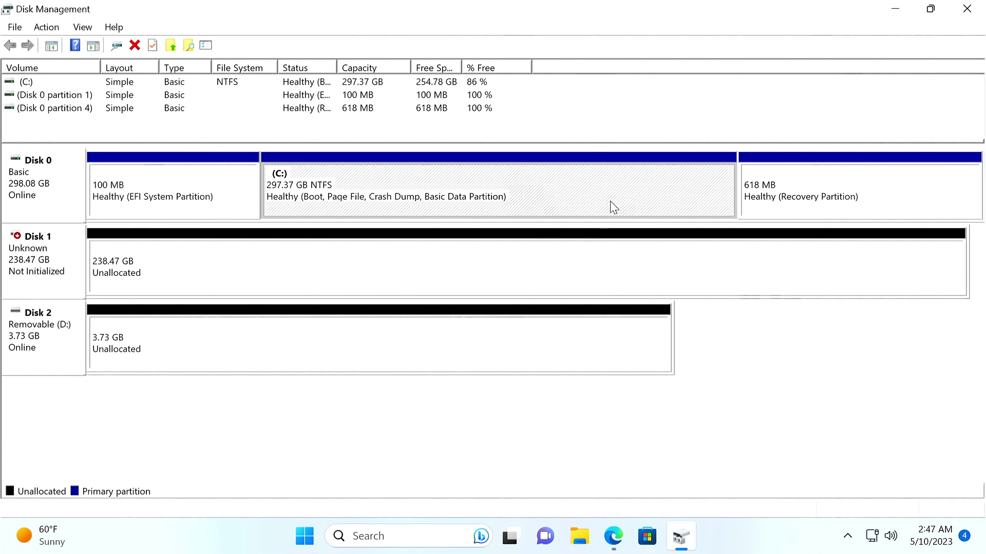
left_click(966, 8)
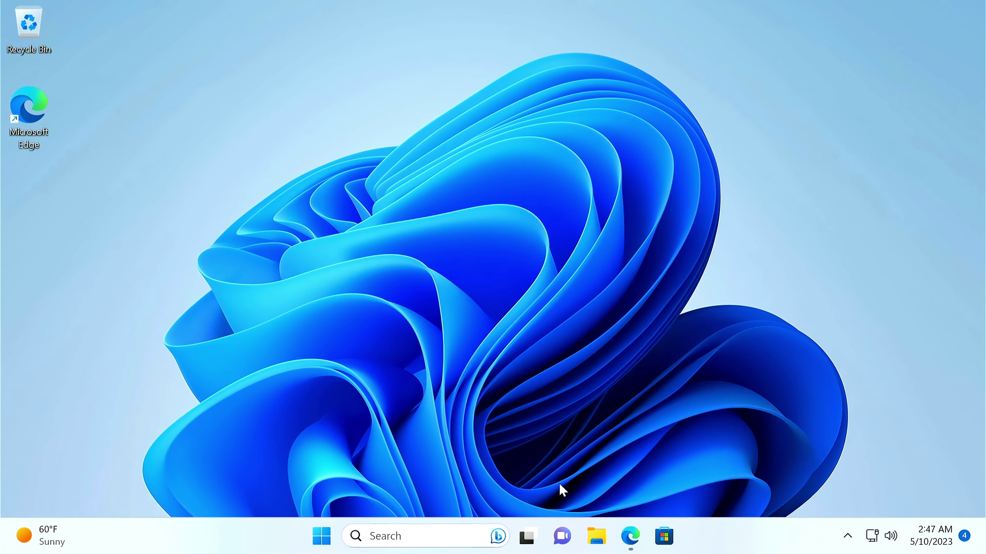
Download the amd64 GParted Live ISO from gparted.org, then search for and fetch Rufus
left_click(630, 536)
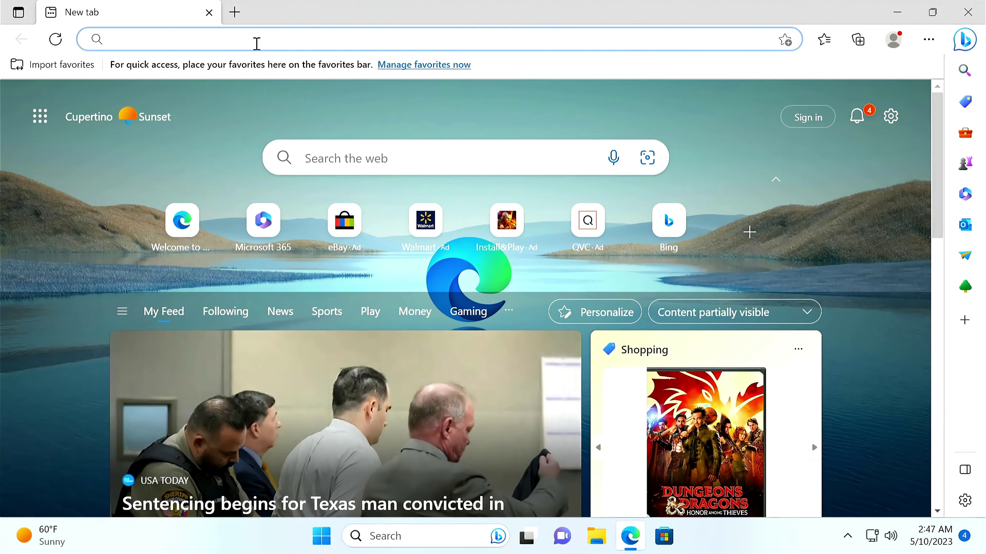
type("gpar")
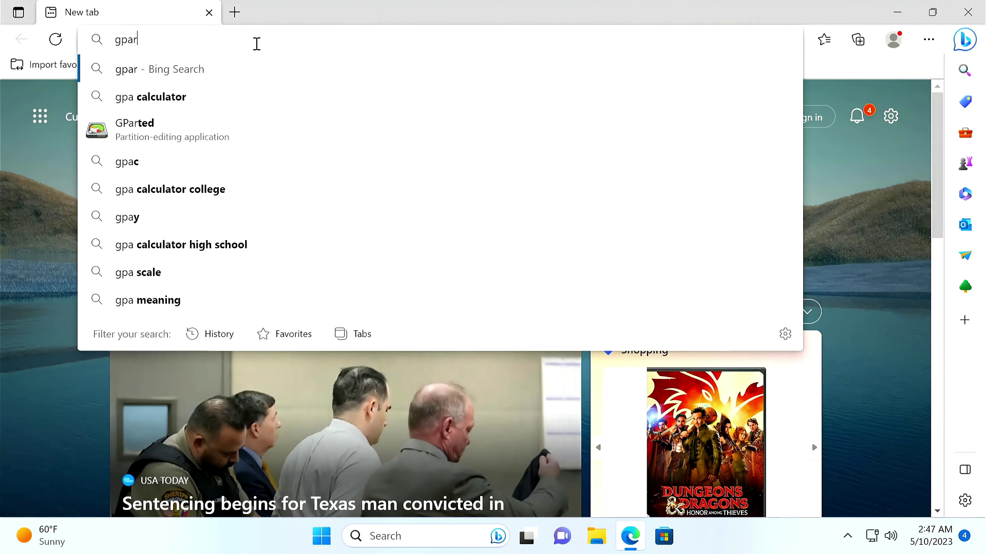
type("ted")
key("Return")
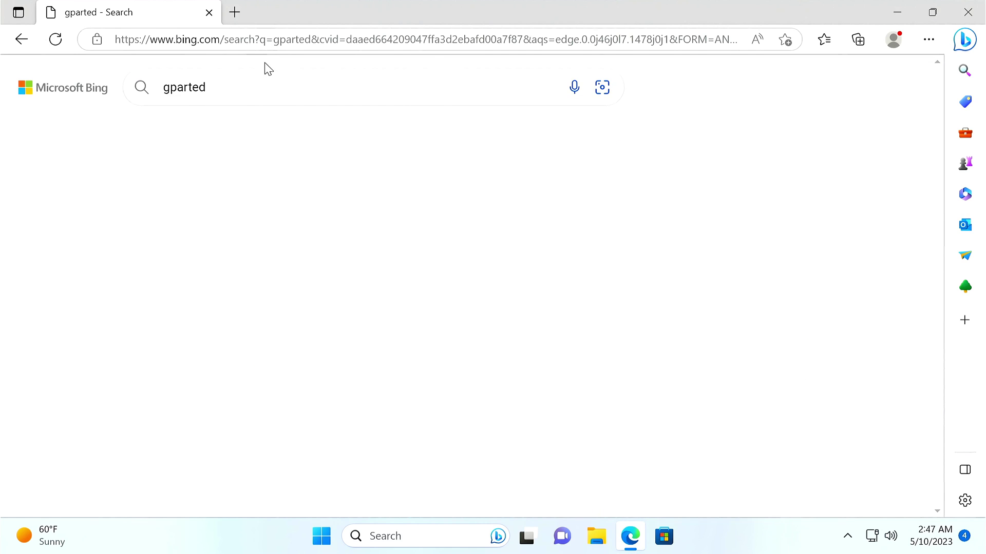
left_click(179, 275)
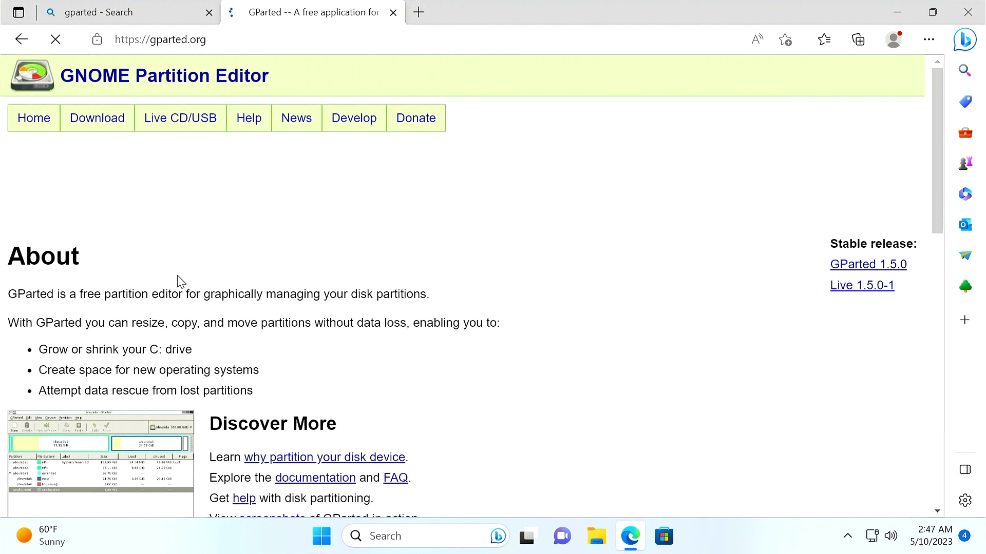
left_click(97, 118)
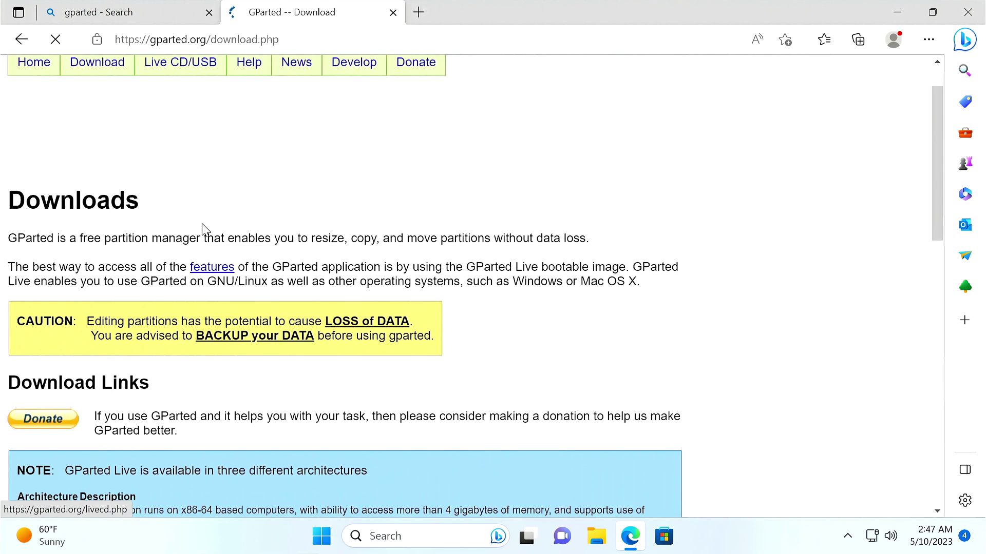
scroll(208, 231, "down", 8)
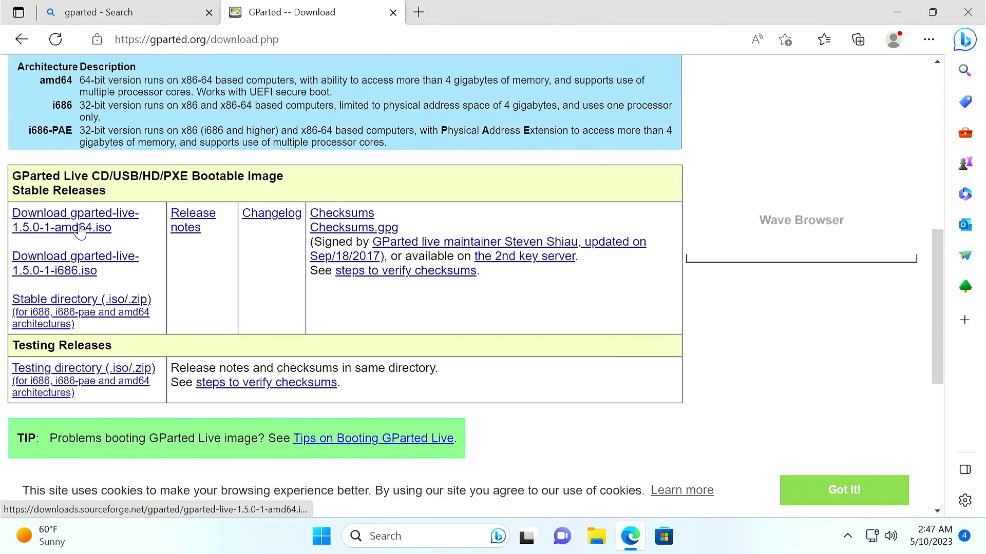
left_click(76, 231)
scroll(79, 231, "down", 2)
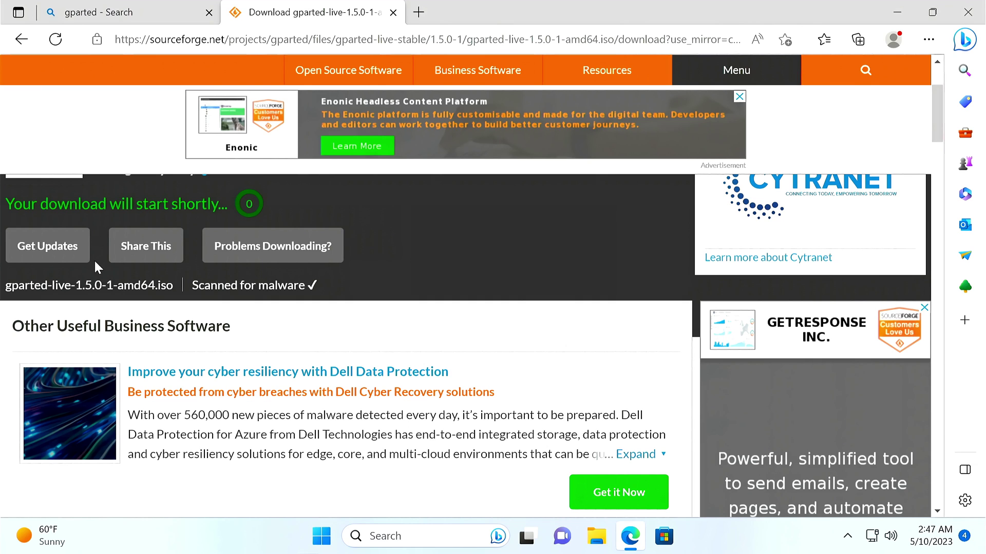
left_click(418, 11)
left_click(419, 11)
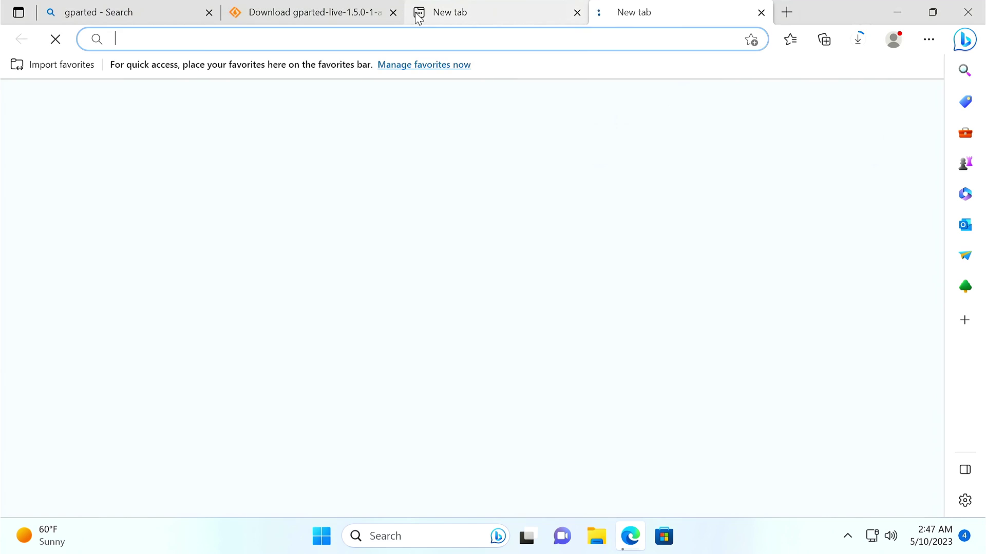
type("rufus")
key("Return")
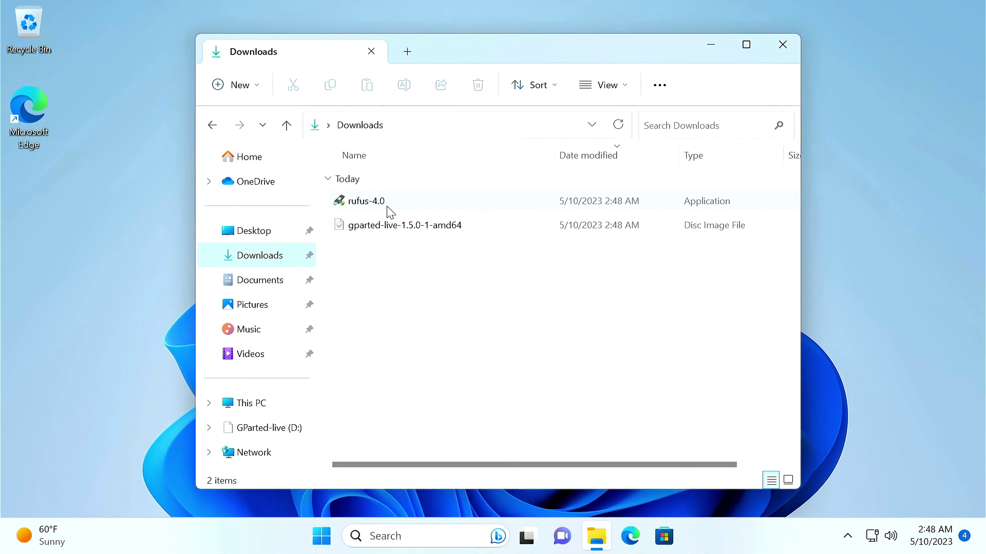
Launch rufus-4.0 with admin permission and automatic update checks declined
double_click(366, 201)
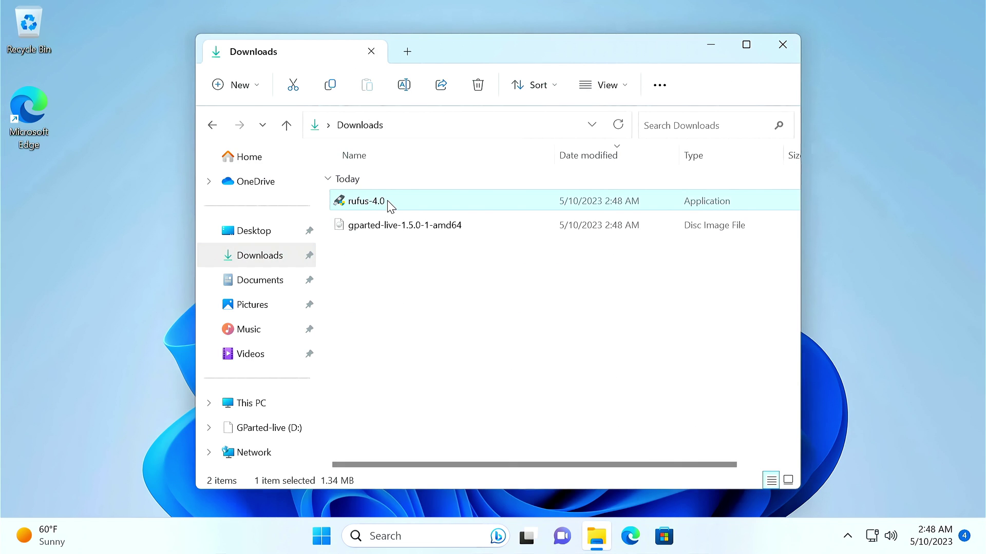
left_click(462, 398)
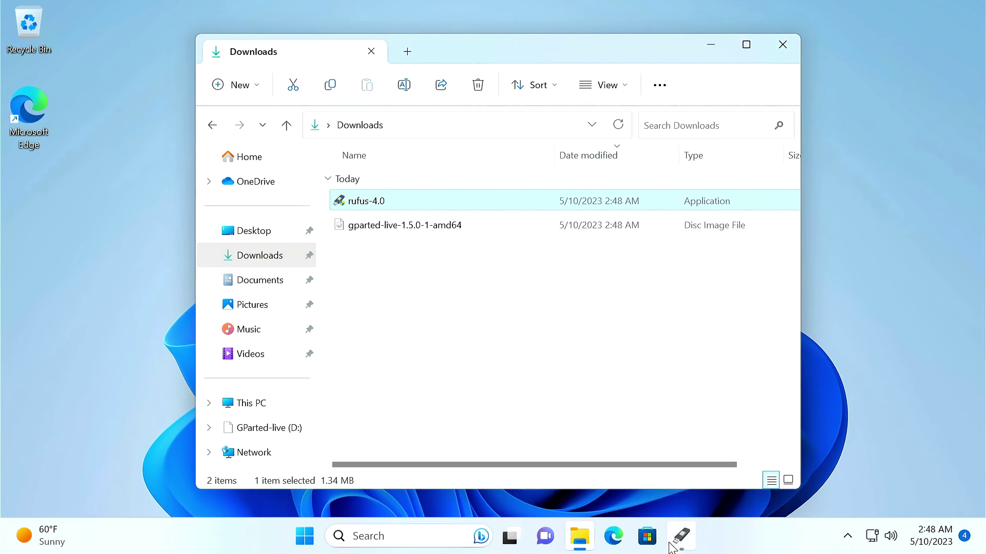
left_click(619, 295)
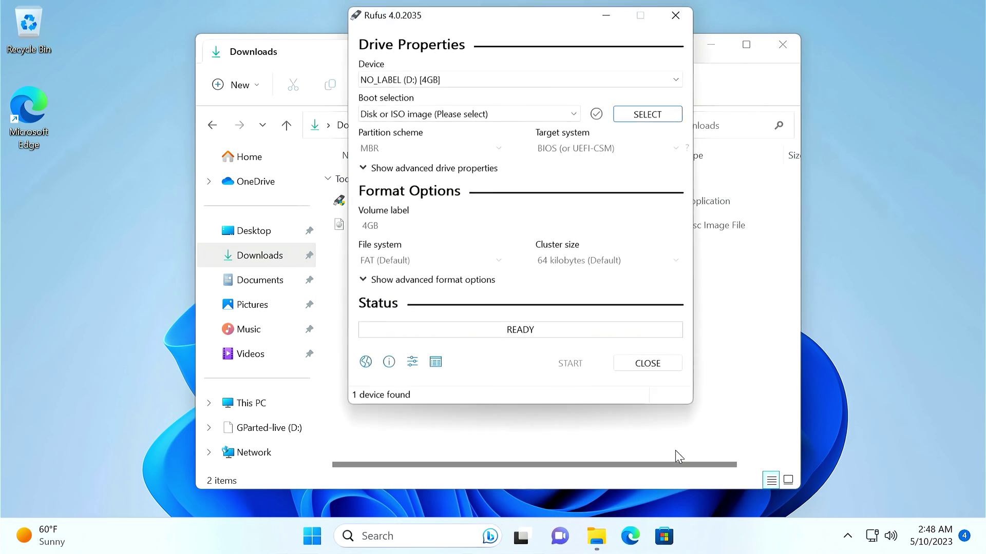
Load the GParted Live ISO from Downloads as Rufus's boot image
left_click(653, 111)
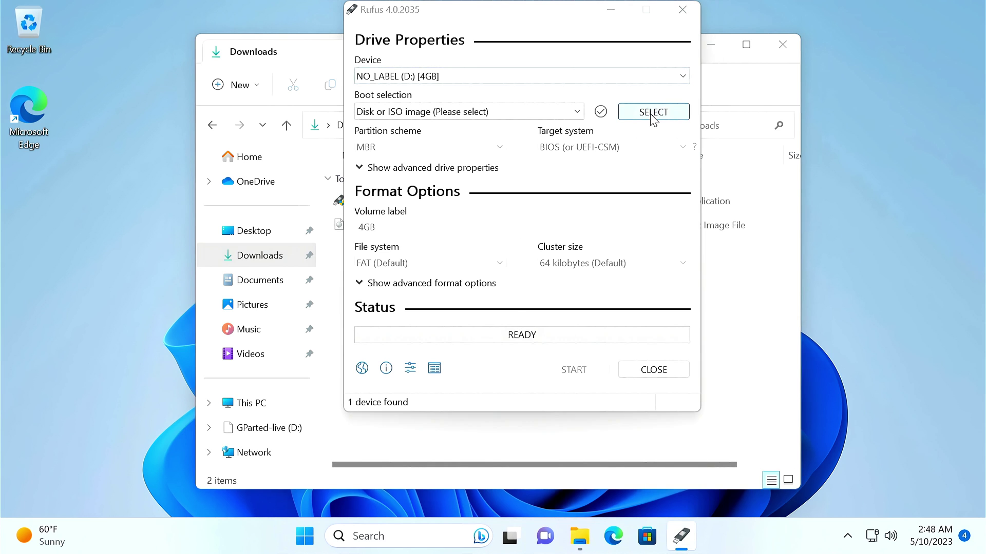
left_click(413, 217)
left_click(558, 164)
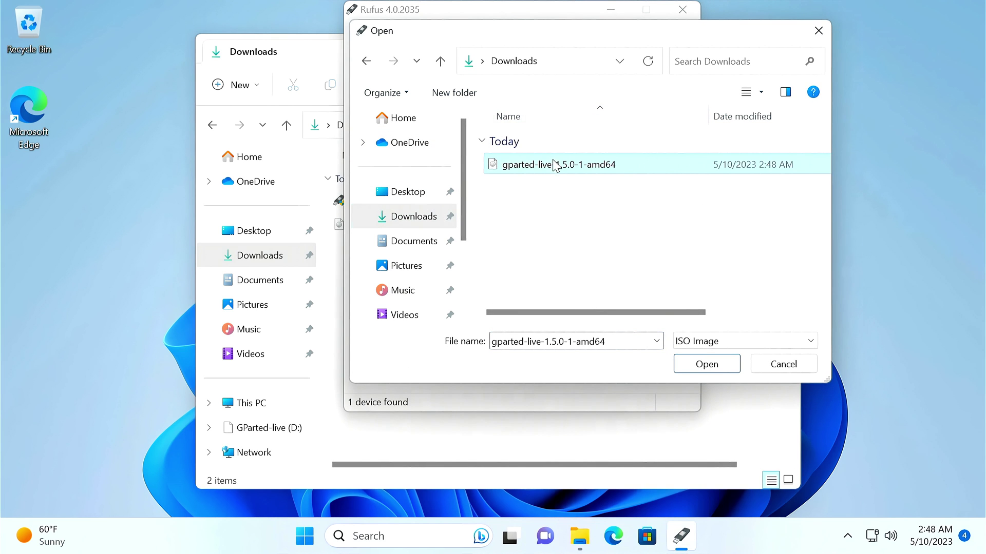
left_click(707, 364)
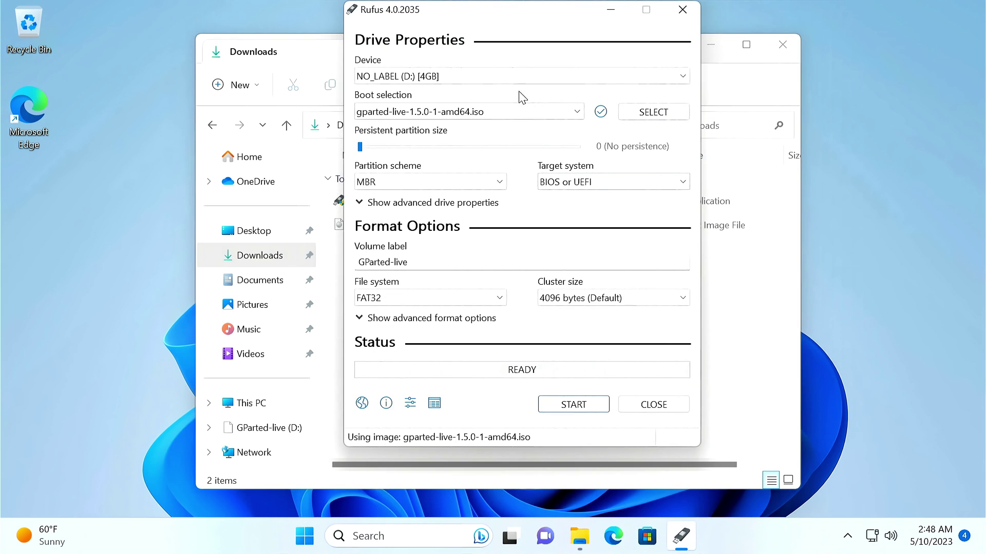
Keep the 4GB NO_LABEL (D:) drive as target and start writing
left_click(452, 76)
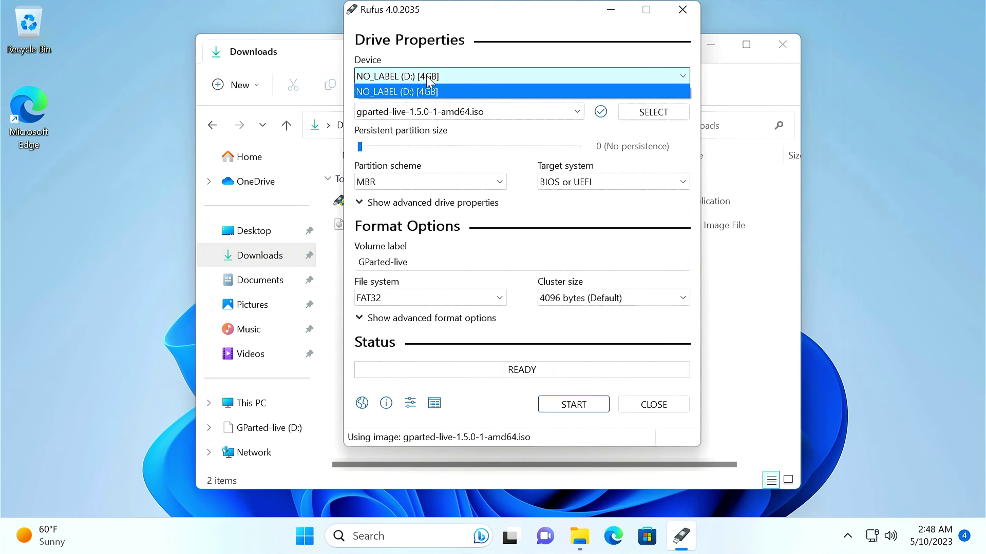
left_click(428, 79)
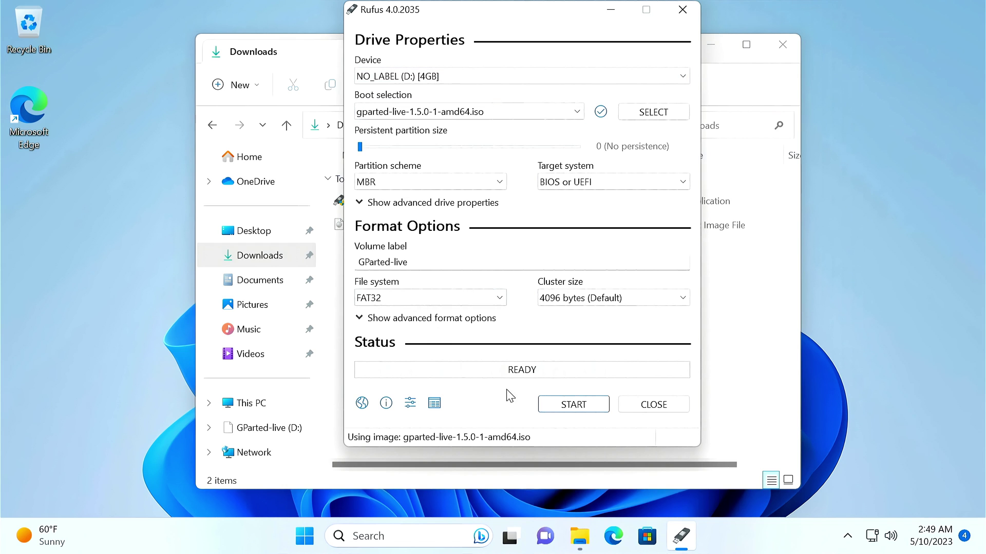
left_click(573, 406)
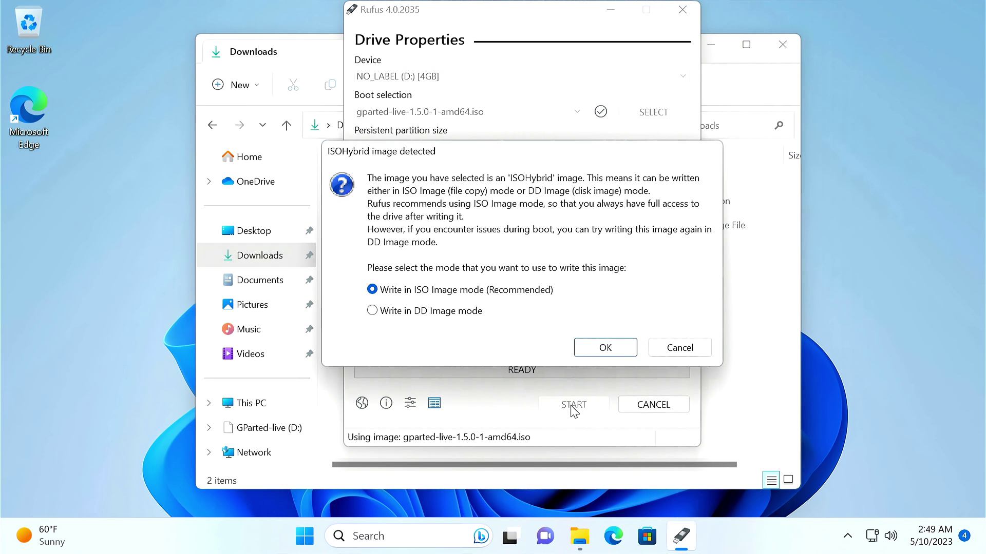
Accept ISO Image mode, allow the Syslinux download, and confirm erasing the USB drive
left_click(601, 351)
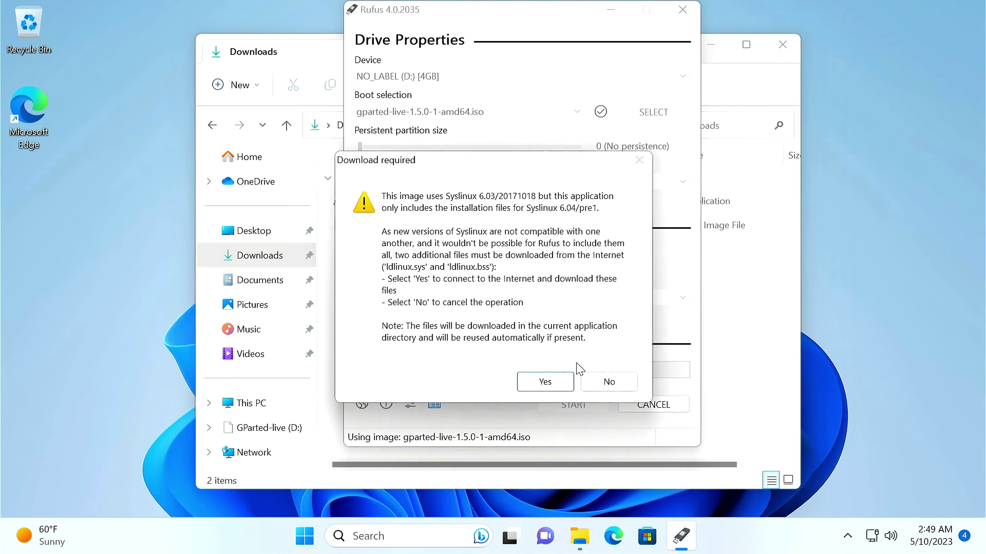
left_click(545, 381)
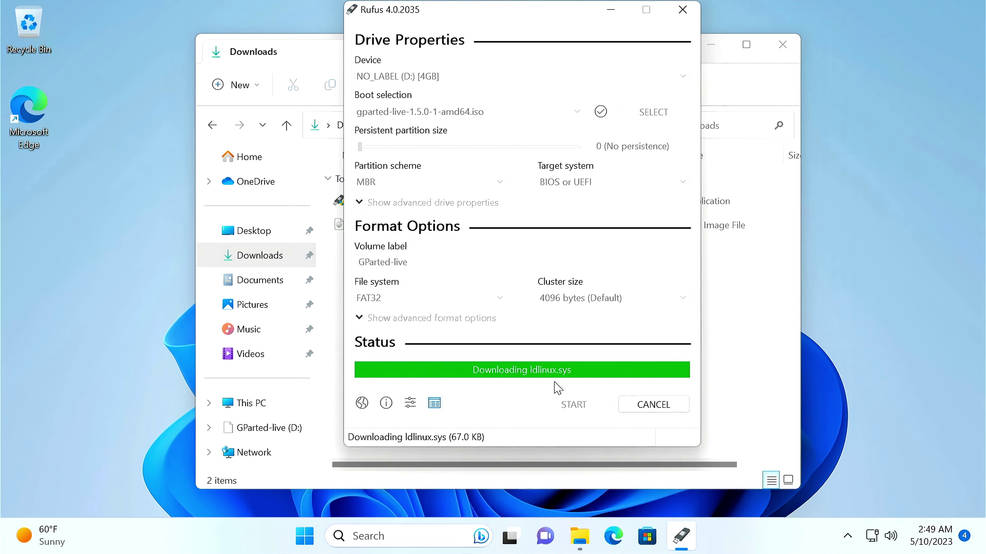
left_click(550, 324)
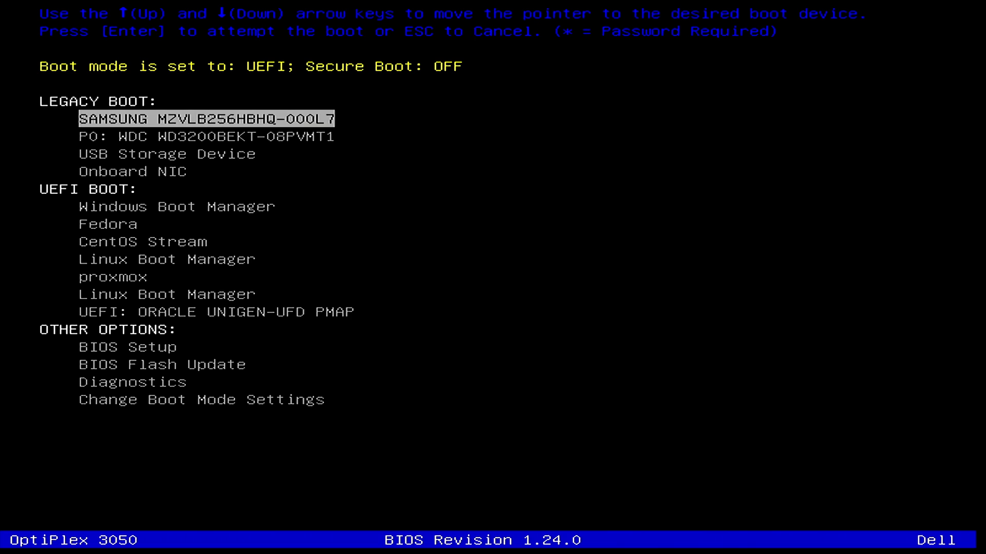
Move the boot-menu highlight down two entries to the CentOS Stream UEFI entry
key("Down")
key("Down")
key("Down")
key("Down")
key("Down")
key("Down")
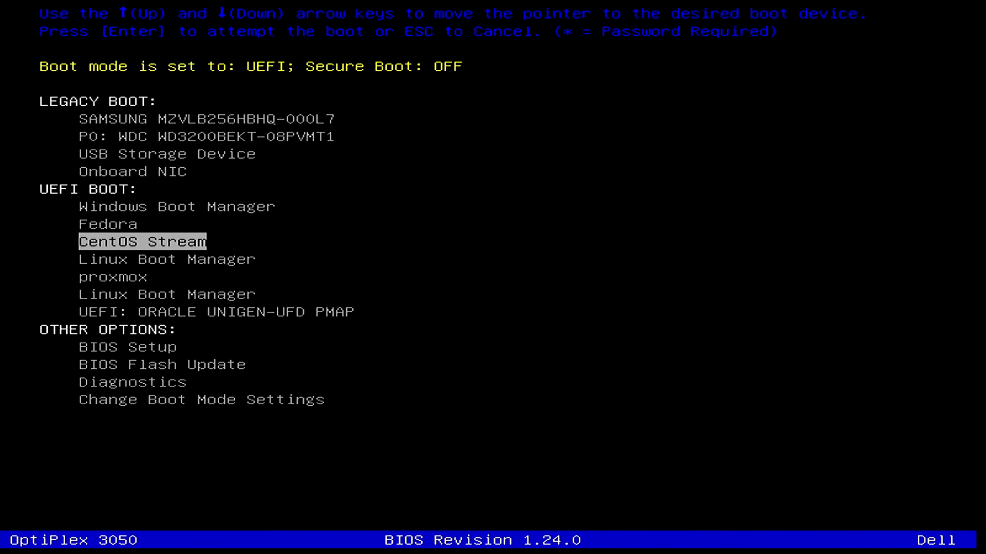
key("Down")
key("Down")
key("Down")
key("Down")
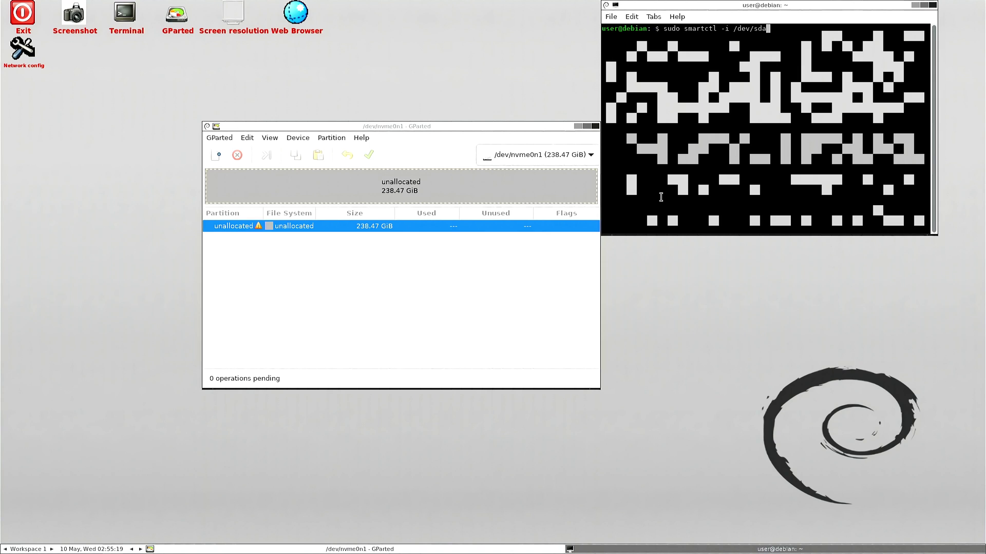
Select /dev/sda (298.09 GiB) from GParted's device list to show its four partitions
left_click(483, 277)
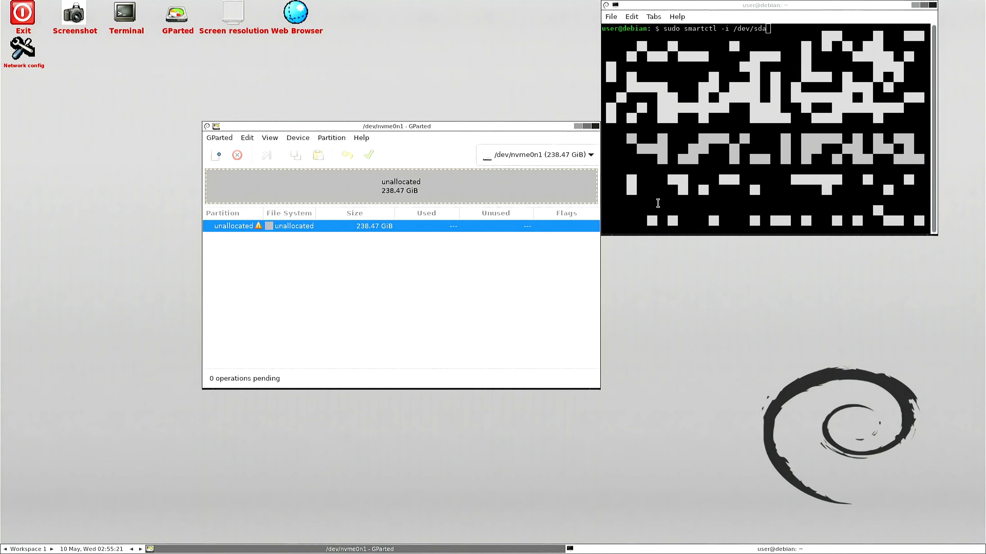
left_click(687, 168)
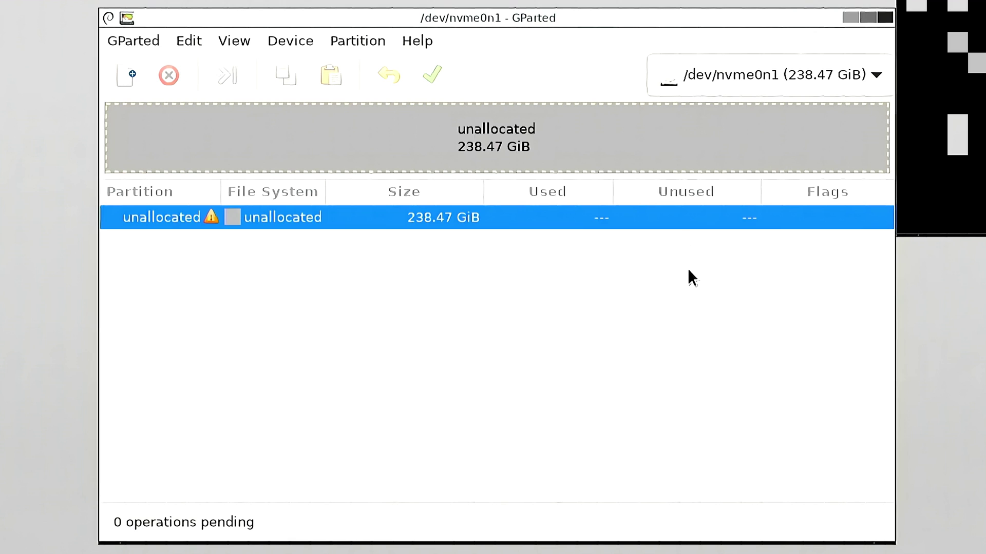
left_click(728, 80)
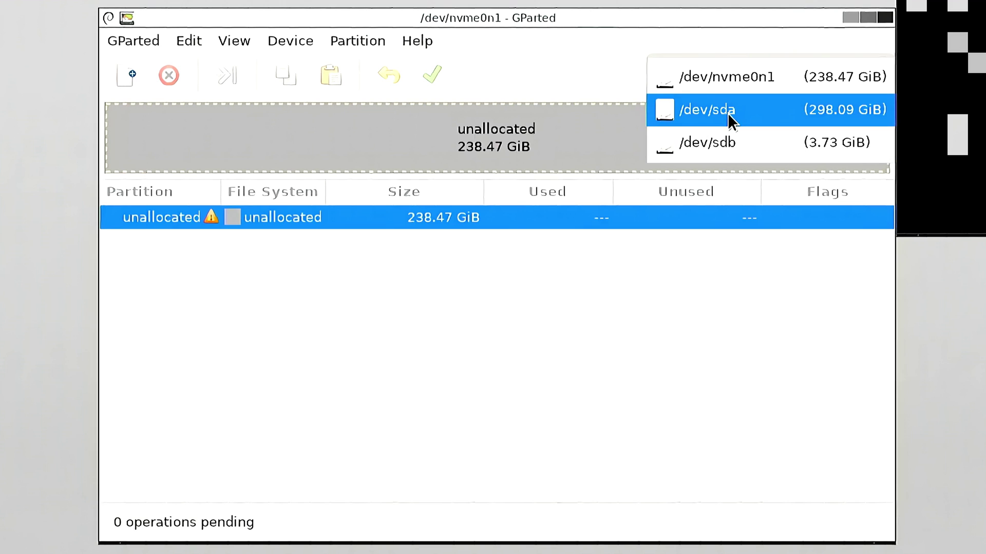
left_click(727, 113)
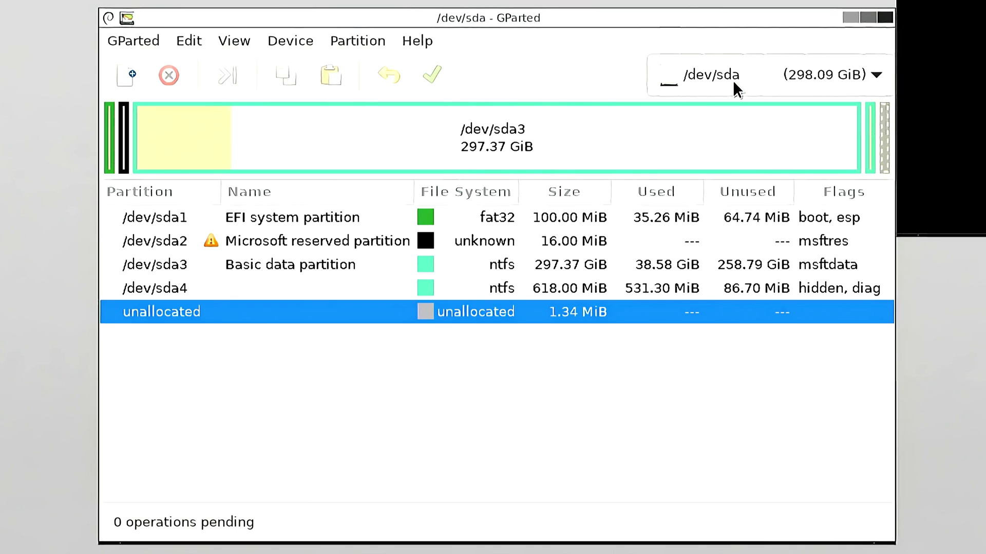
left_click(733, 80)
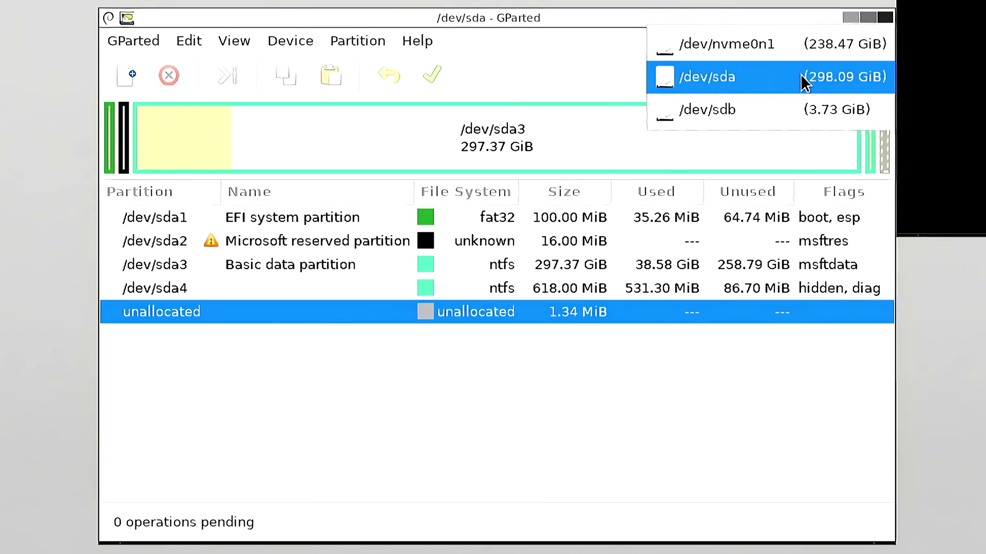
left_click(833, 81)
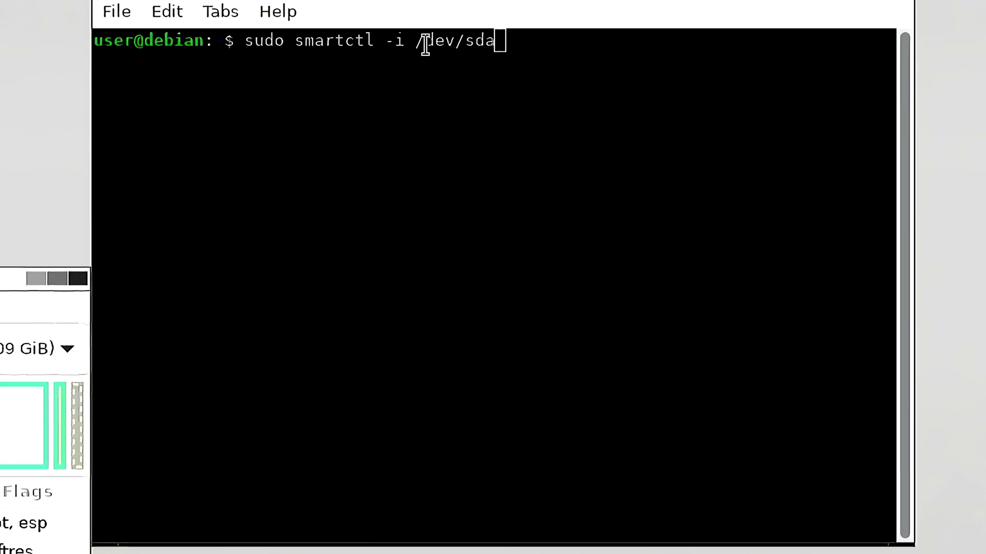
Run 'sudo smartctl -i /dev/sda' in the terminal to print the drive's details
left_click_drag(475, 43, 541, 64)
left_click(541, 63)
key("Return")
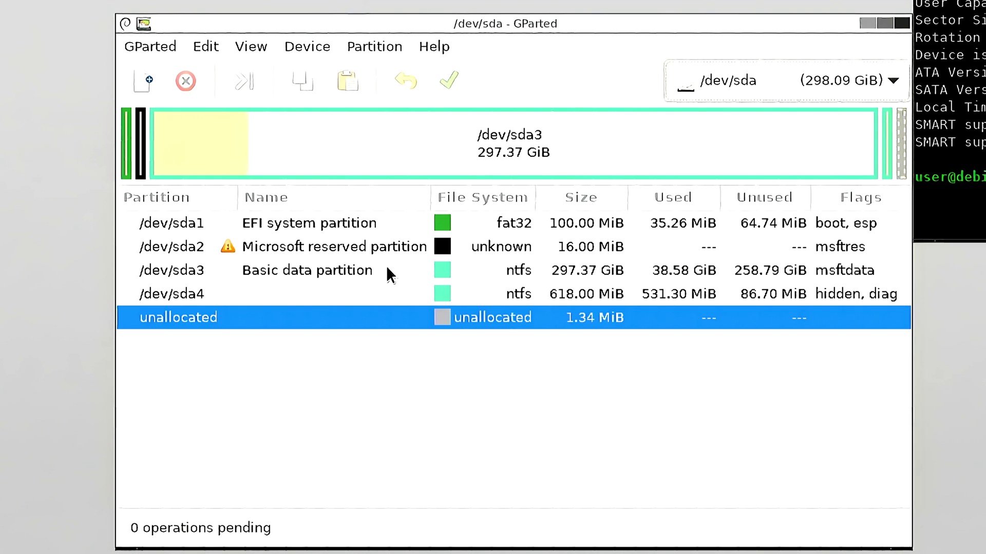
left_click(371, 268)
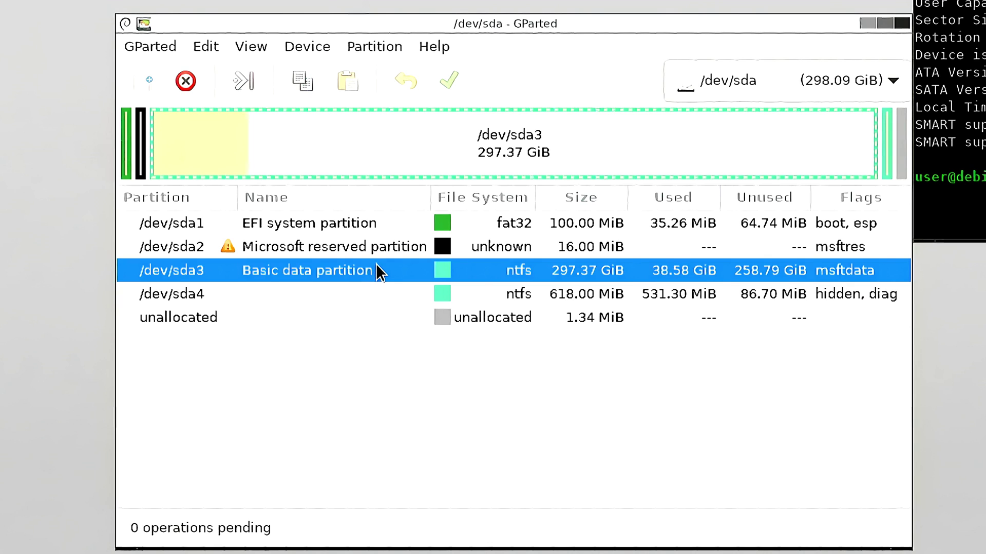
Queue a Resize/Move shrinking /dev/sda3 to 220509 MiB (215.34 GiB)
left_click(364, 46)
left_click(359, 137)
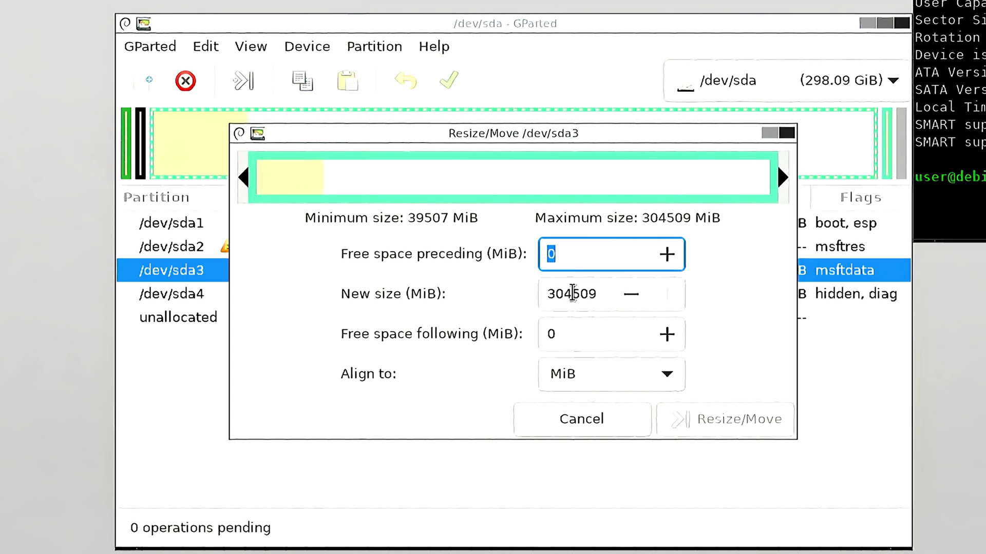
left_click_drag(572, 293, 544, 294)
type("2")
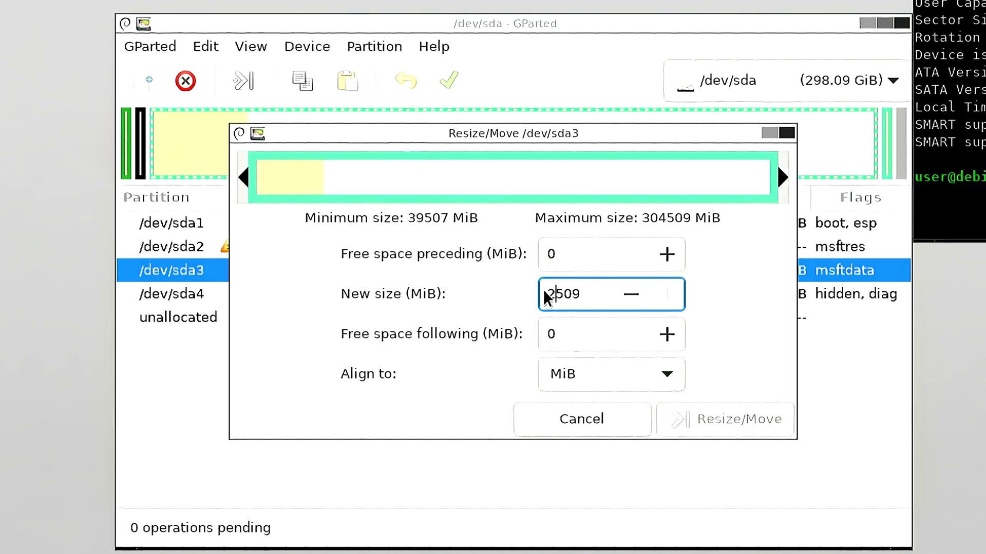
type("20")
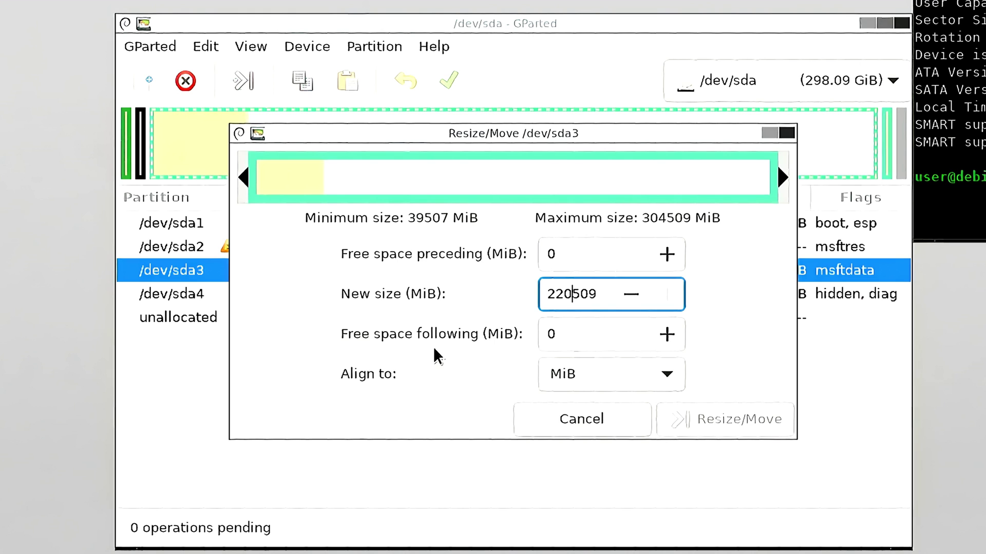
key("Return")
left_click(721, 422)
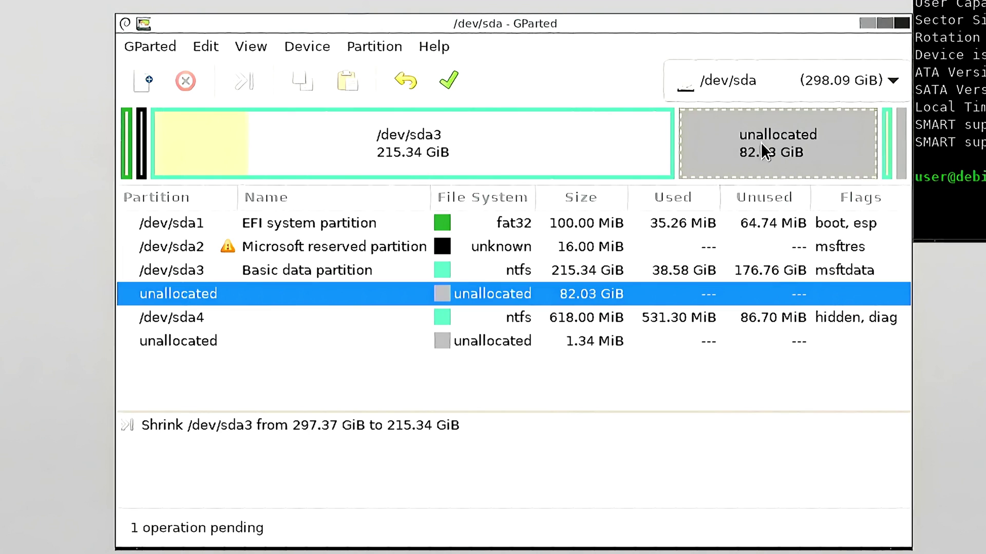
left_click(588, 318)
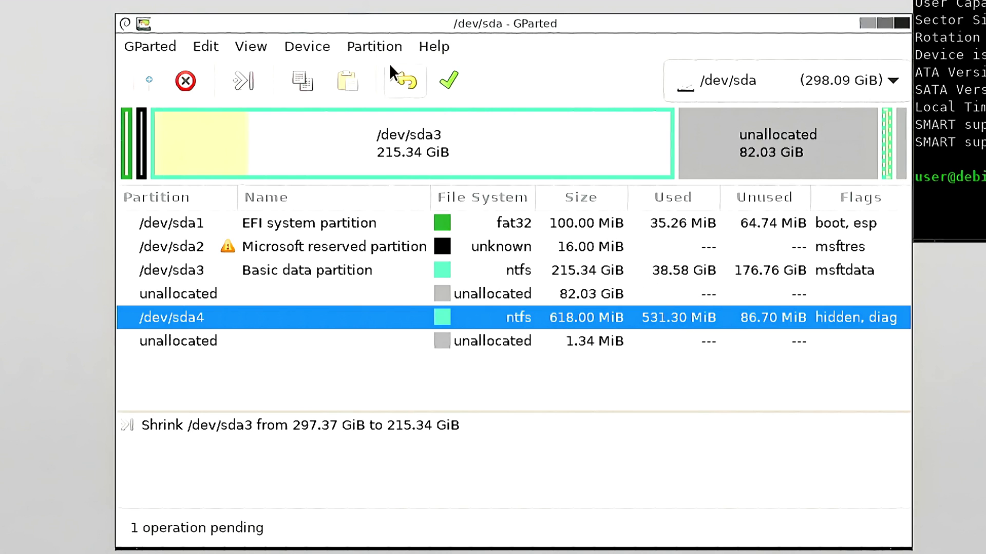
Queue moving /dev/sda4 left beside /dev/sda3, acknowledging the move warning
left_click(374, 46)
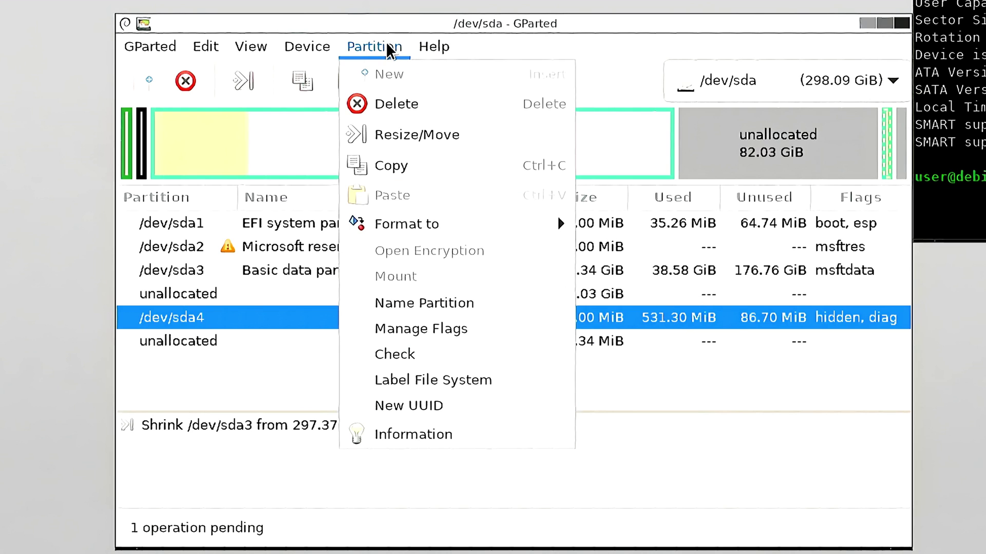
left_click(400, 135)
type("0")
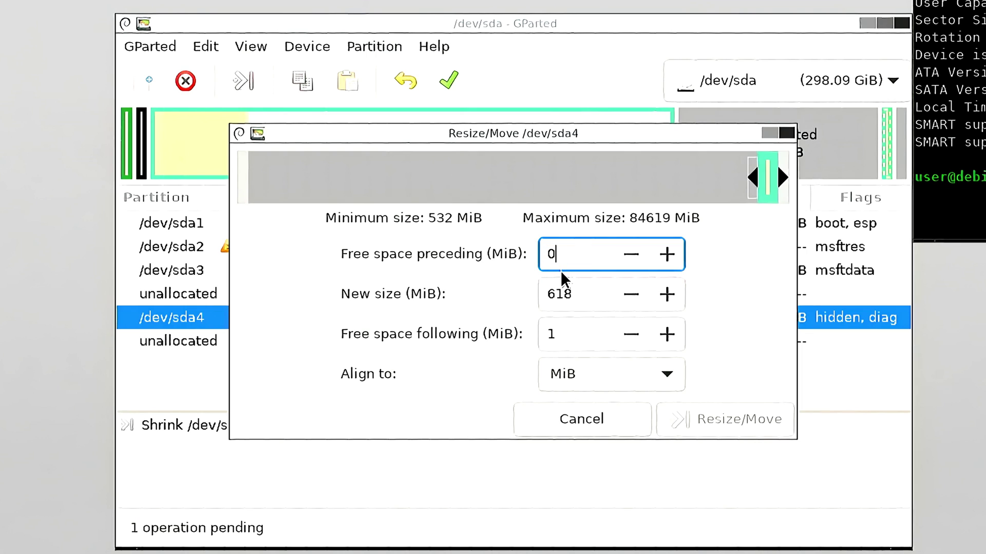
key("Return")
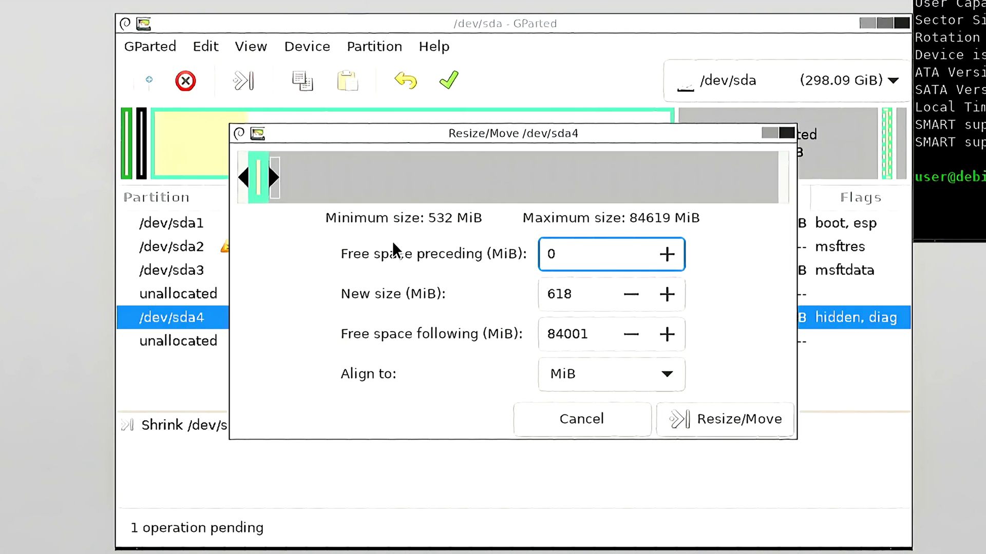
left_click(713, 418)
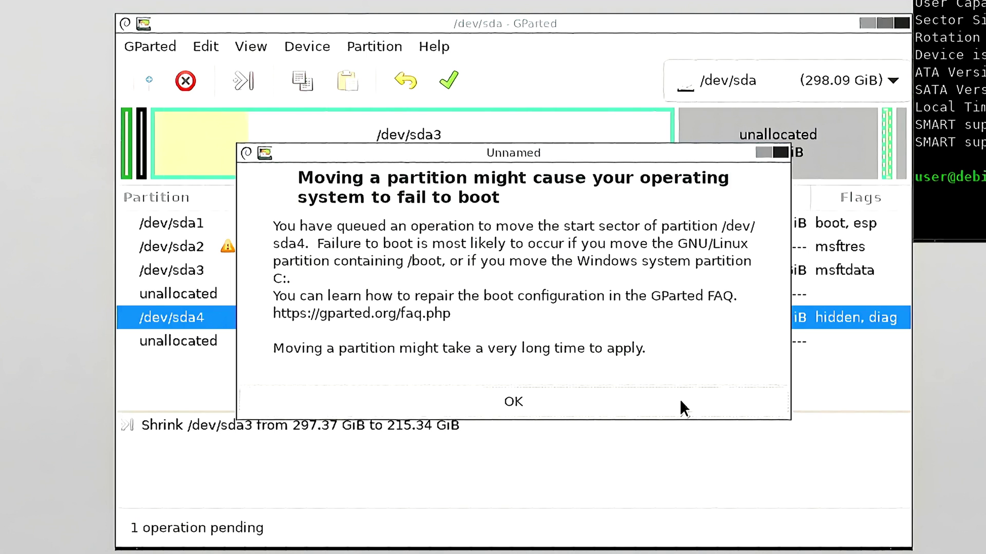
left_click(679, 399)
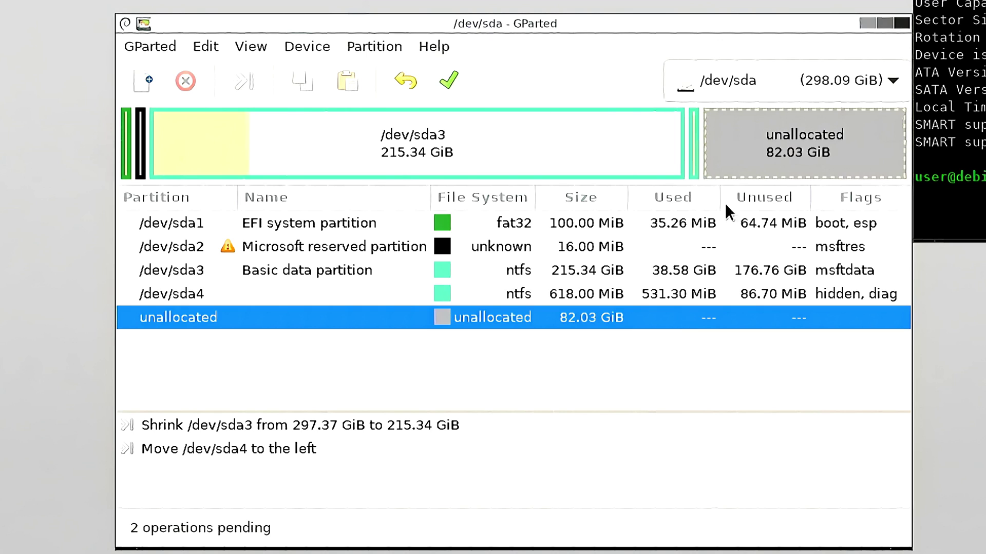
left_click(769, 81)
Apply both queued operations on /dev/sda, confirming the data-loss warning
left_click(757, 88)
left_click(450, 81)
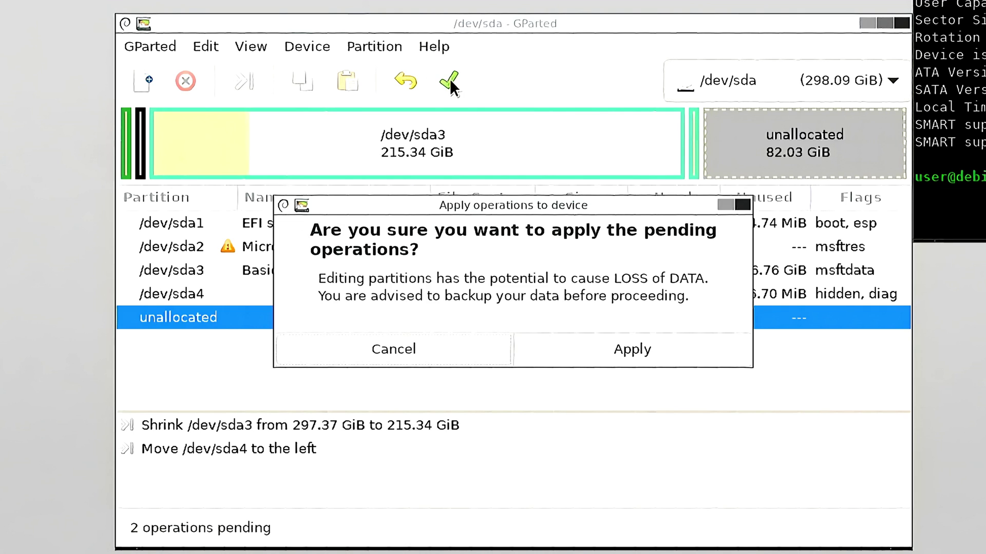
left_click(592, 350)
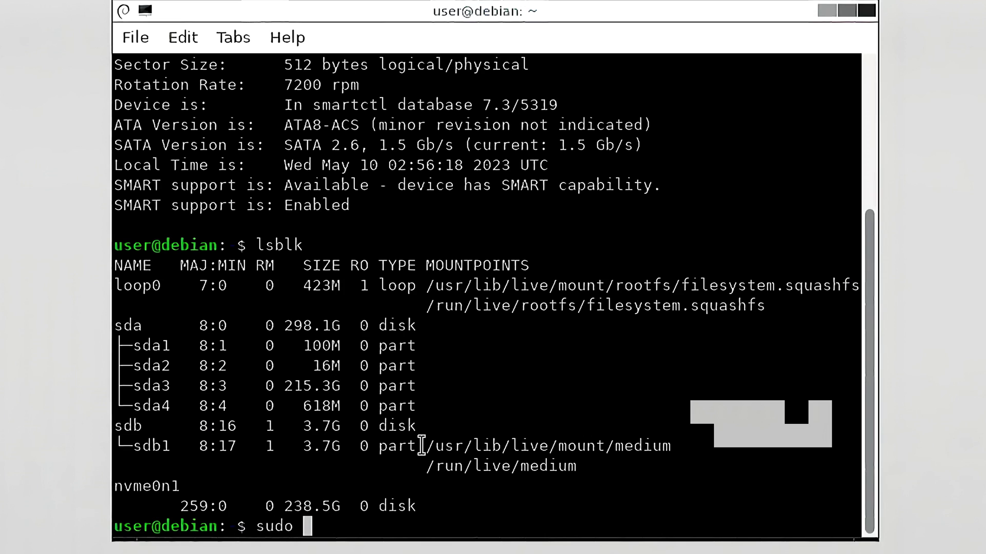
type("dd")
type(" if=/d")
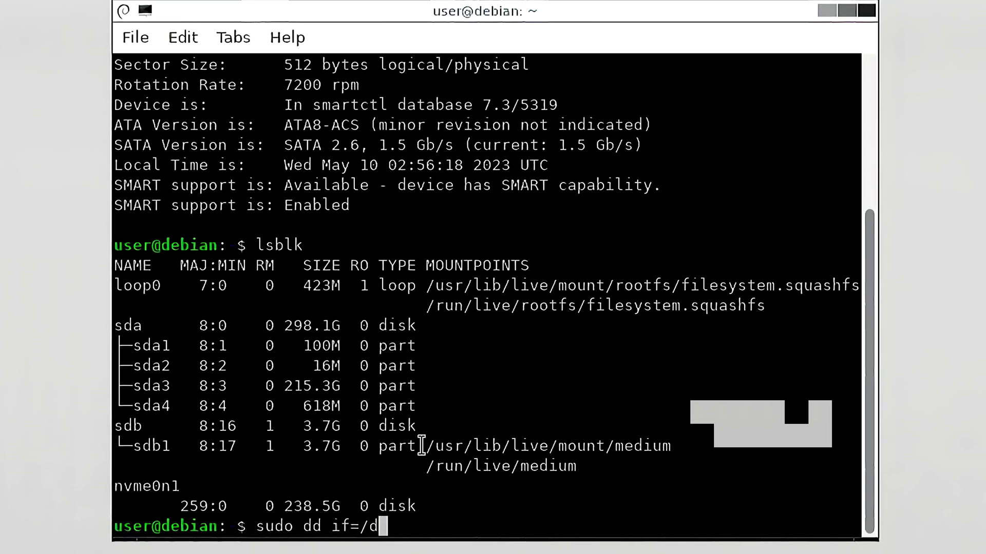
type("ev")
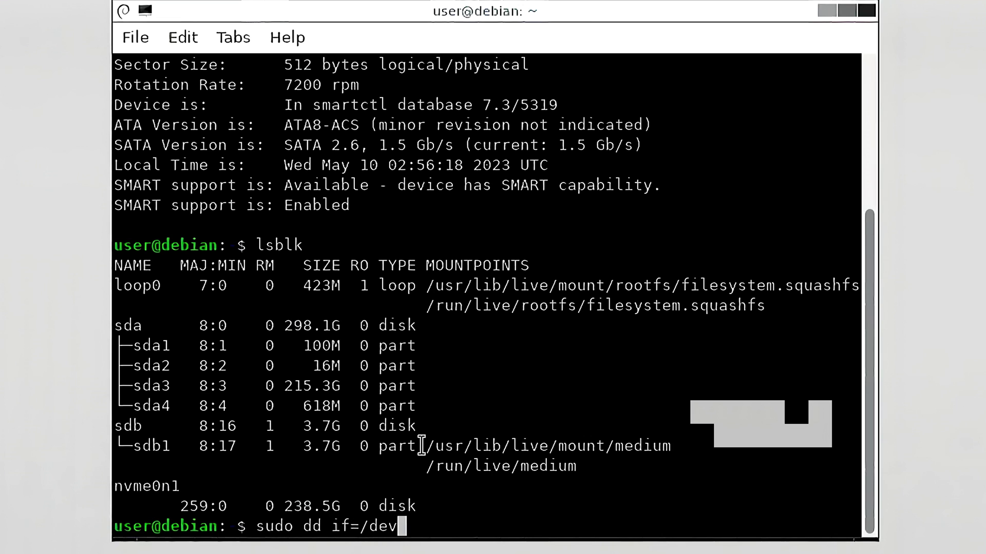
type("/s")
type("da of")
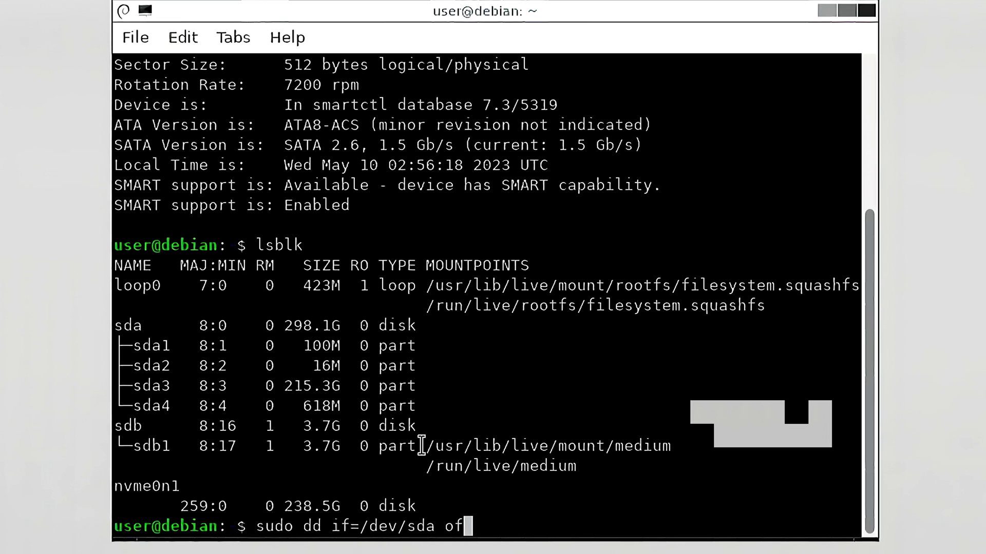
type("=")
type("/dev")
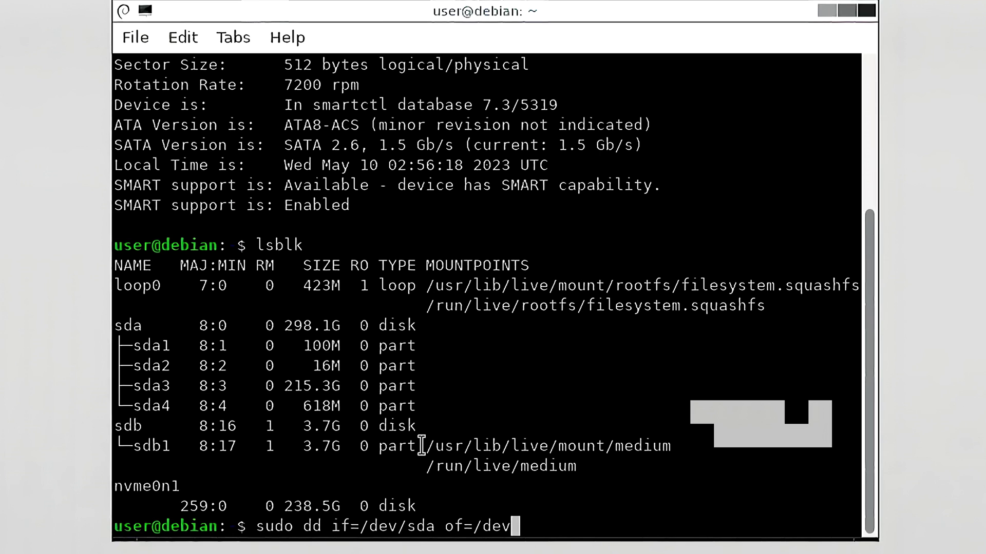
type("/nvme0n1")
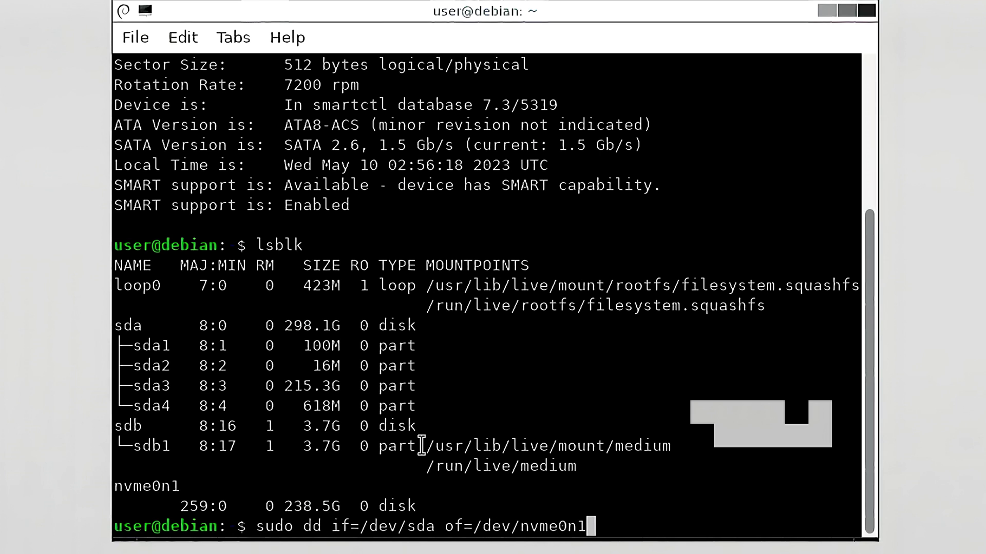
type(" bs")
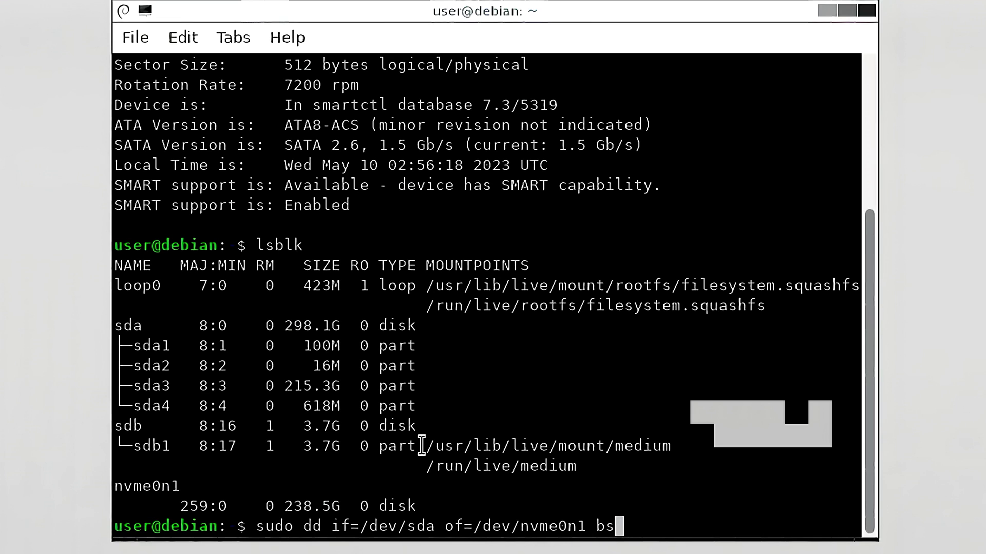
type("=1")
type("M")
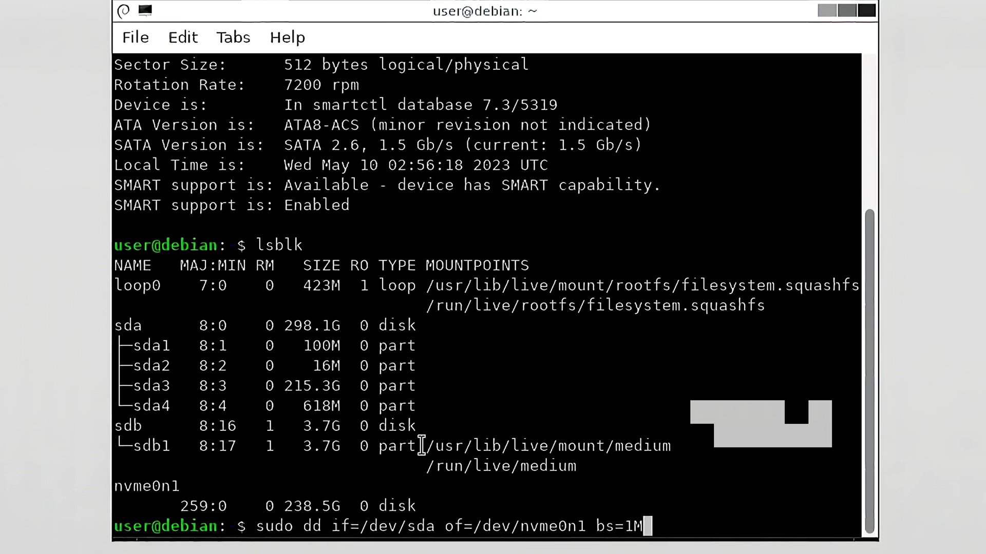
type(" st")
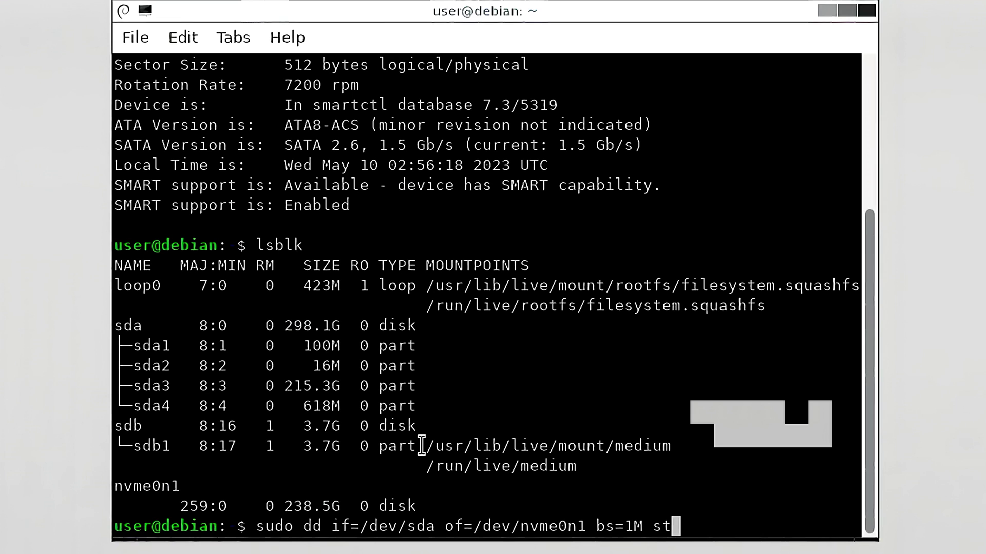
type("atus=progress")
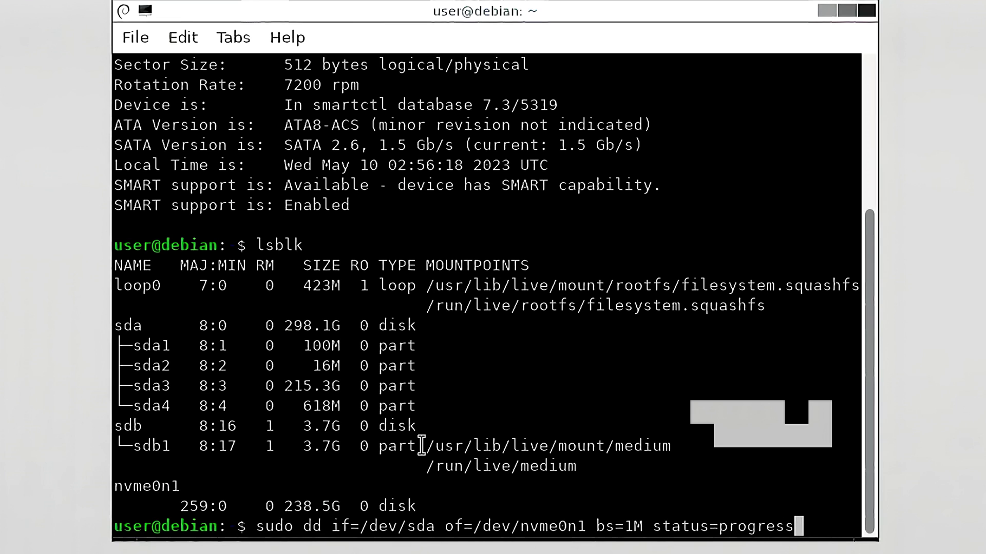
Run dd from /dev/sda to /dev/nvme0n1 at bs=1M, noting the 100 MB/s rate and no-space error
key("Return")
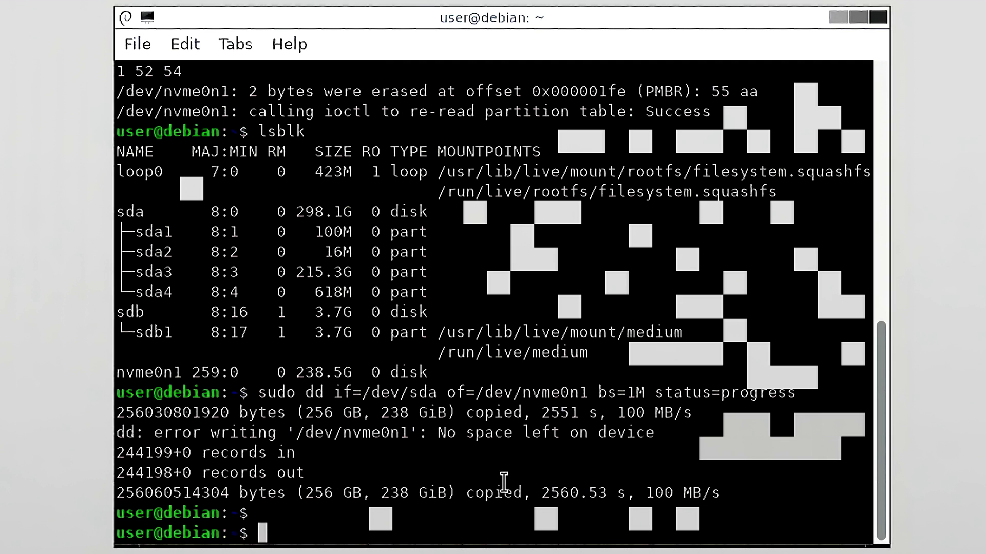
left_click_drag(645, 492, 670, 493)
left_click(661, 493)
left_click_drag(383, 432, 657, 438)
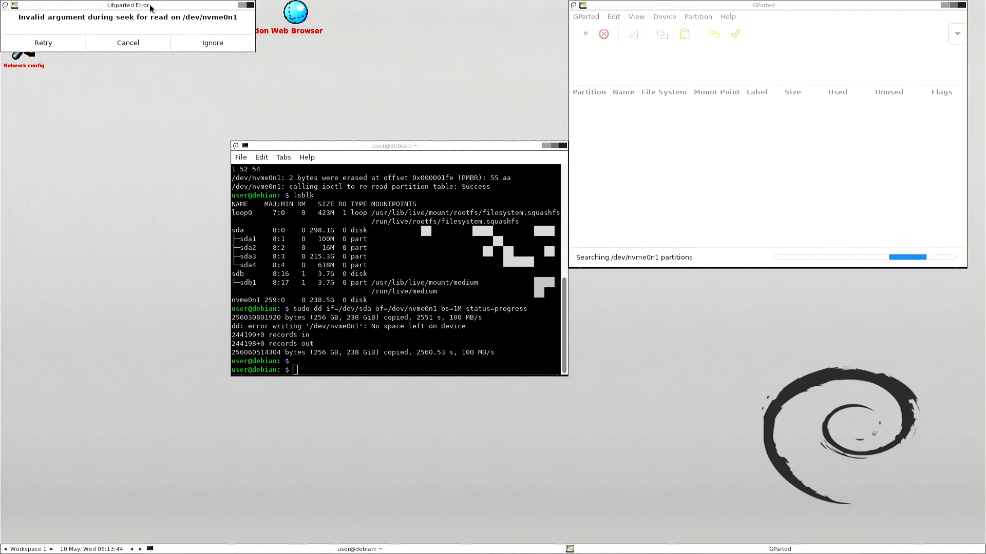
Cancel the Libparted seek error for /dev/nvme0n1 so the rescan completes
left_click(137, 43)
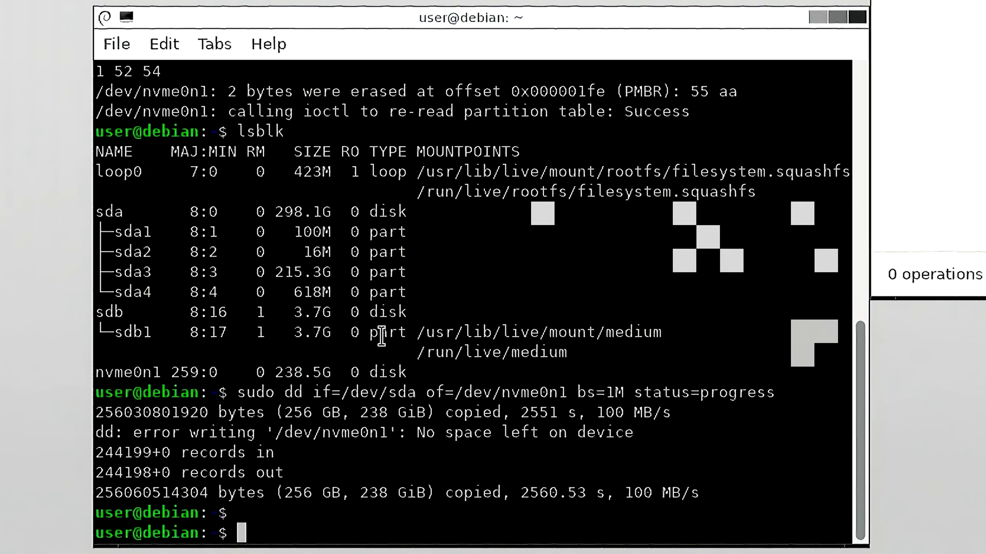
type("sudo ")
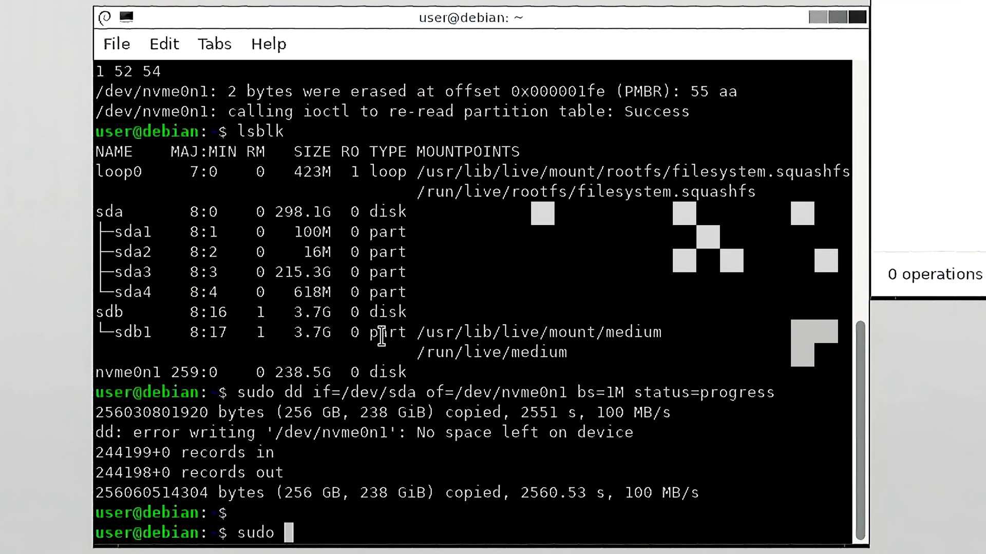
type("gdisk /de")
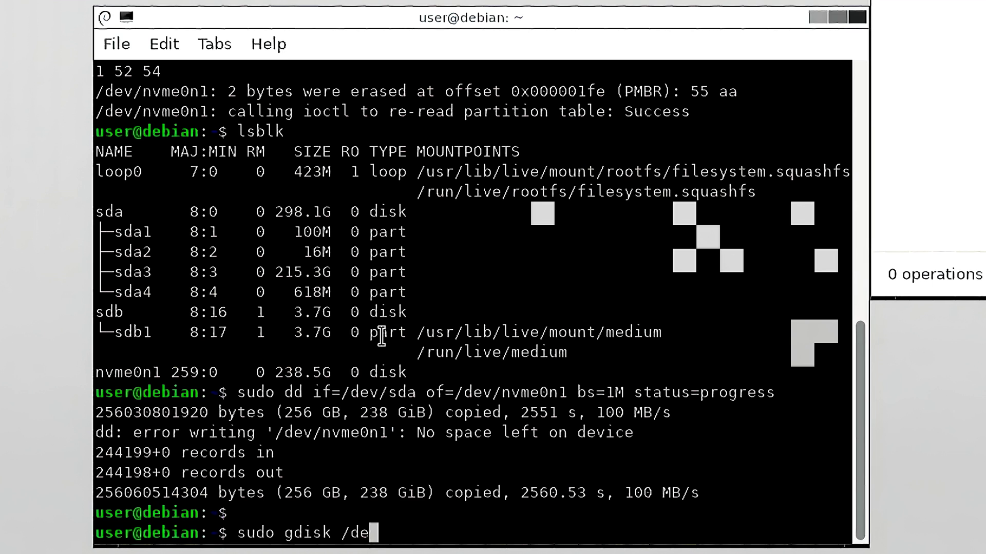
type("v/nvme0n1")
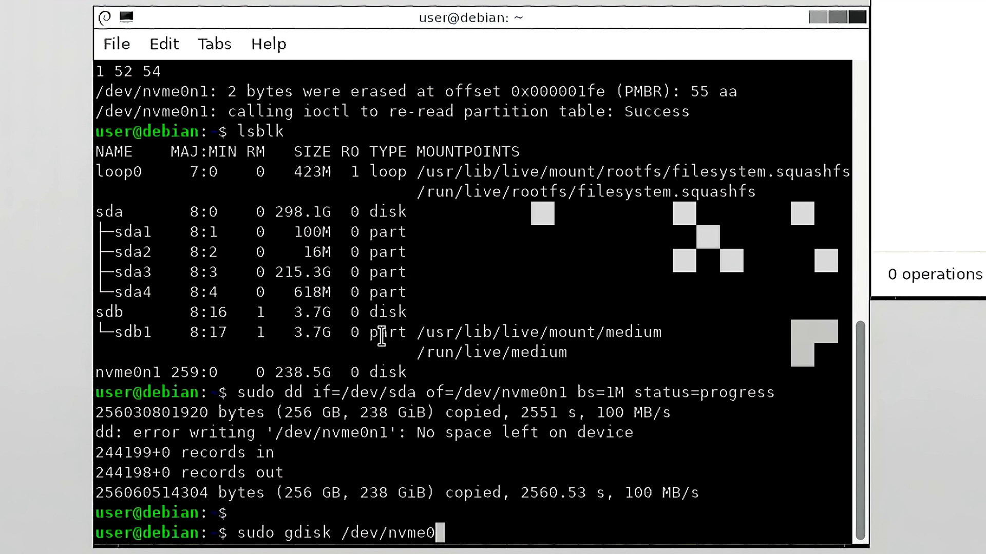
In gdisk expert mode, relocate the backup GPT to the disk end, write it, then run lsblk
key("Return")
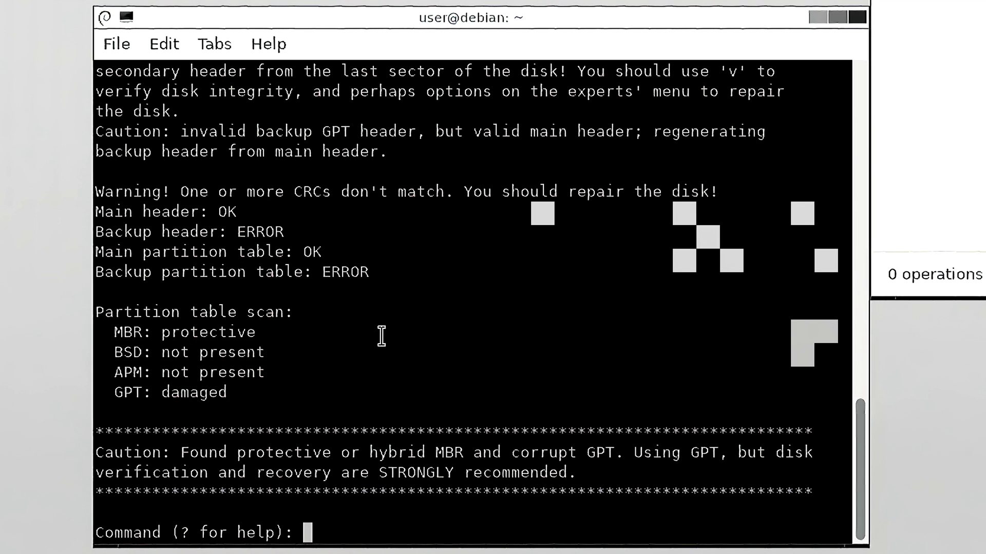
type("x")
key("Return")
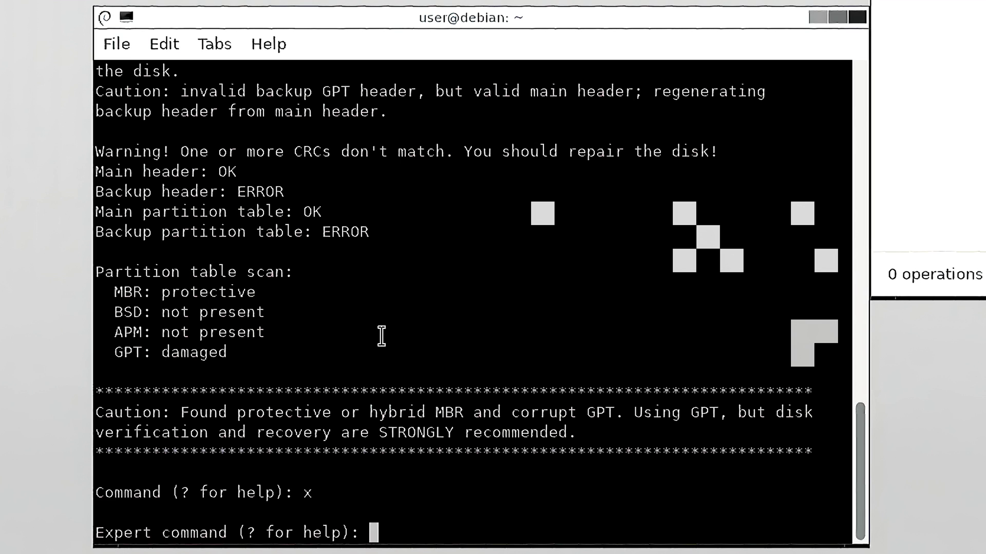
type("?")
key("Return")
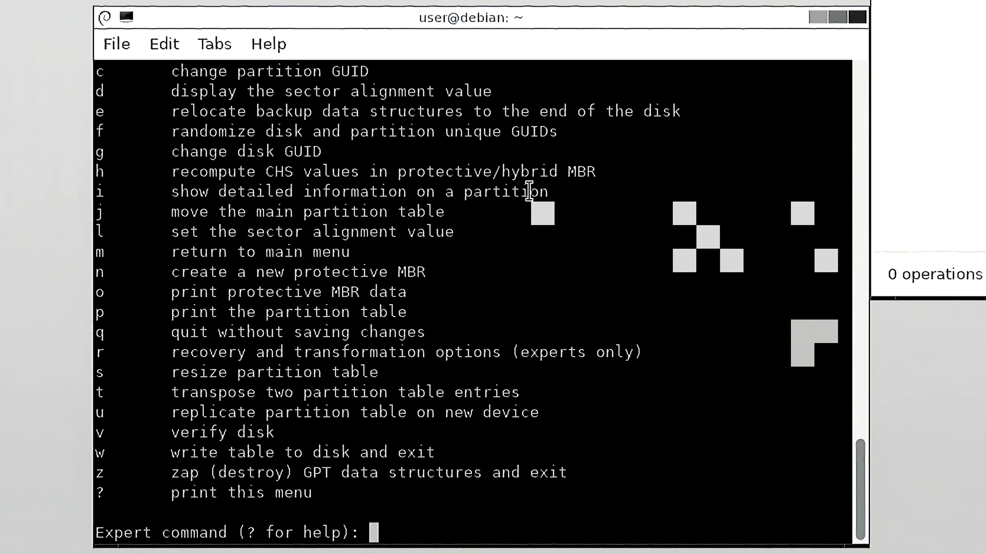
type("e")
key("Return")
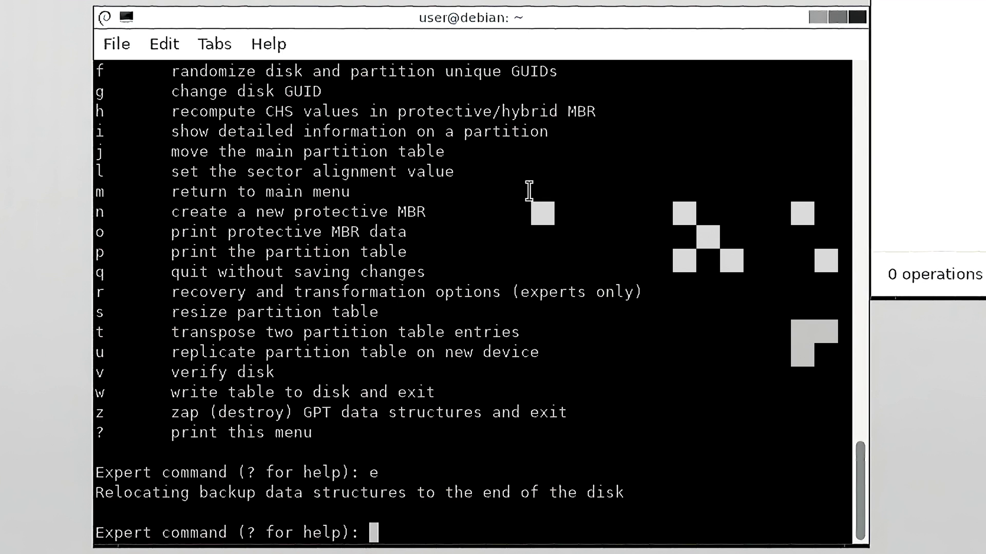
type("w")
key("Return")
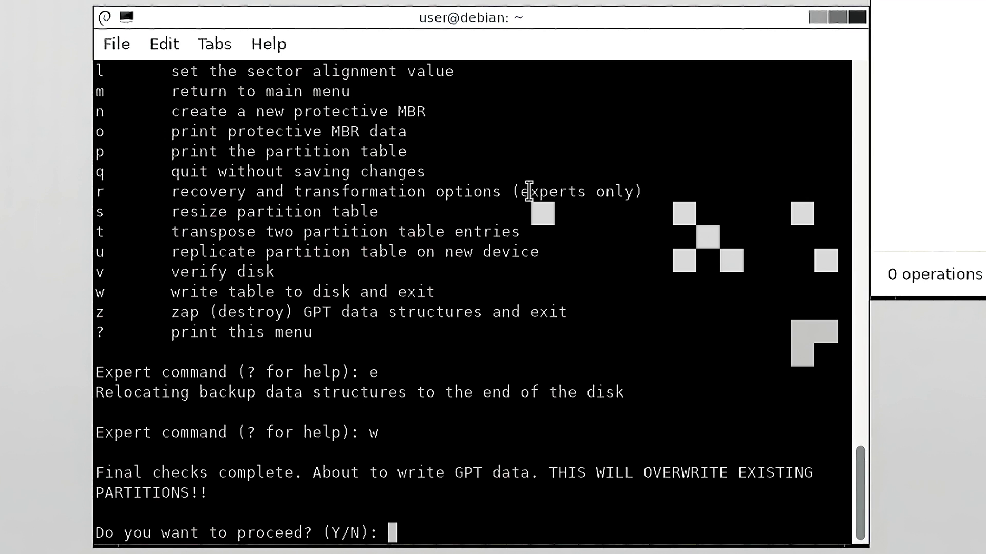
type("y")
key("Return")
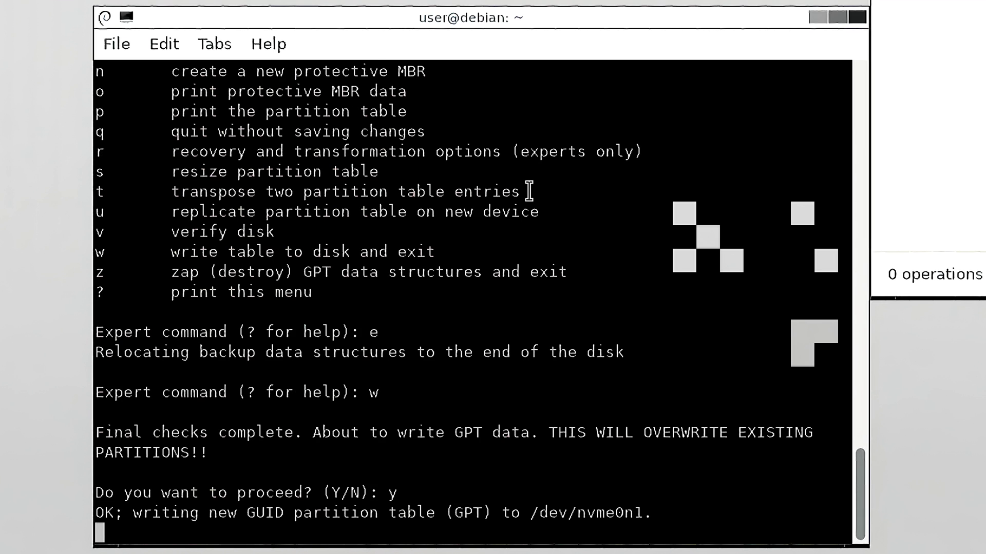
type("lsblk")
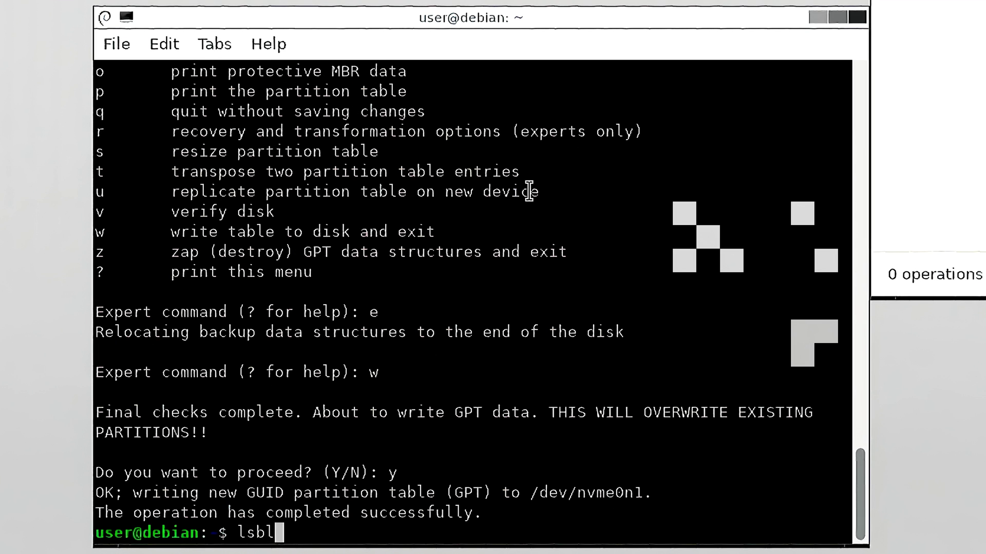
key("Return")
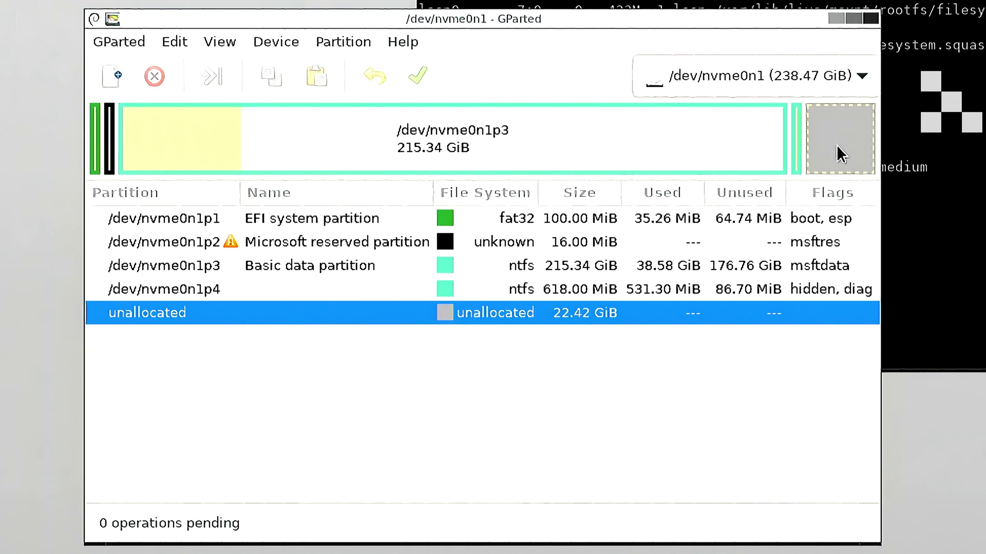
After checking nvme0n1p4's details, queue its move with Free space following set to 0
double_click(532, 288)
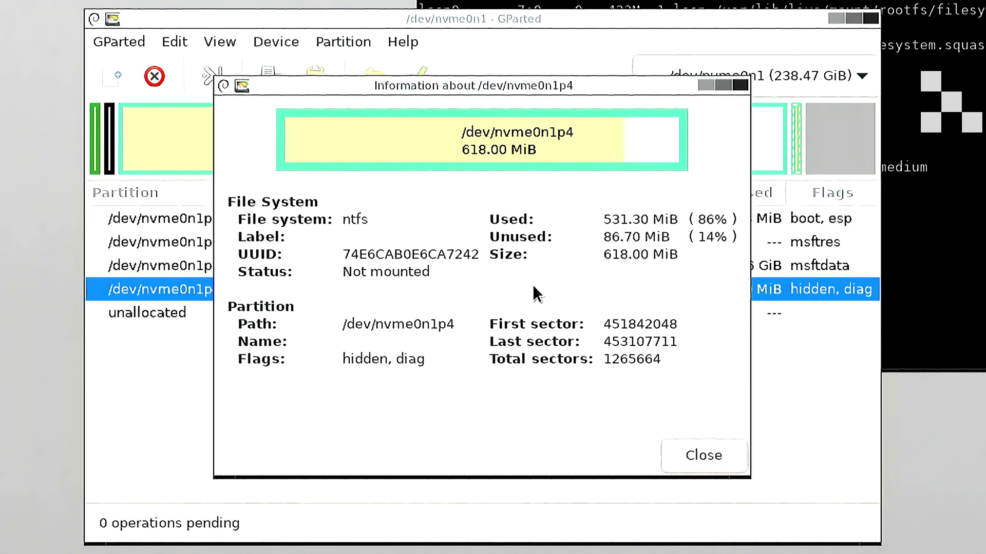
left_click(677, 459)
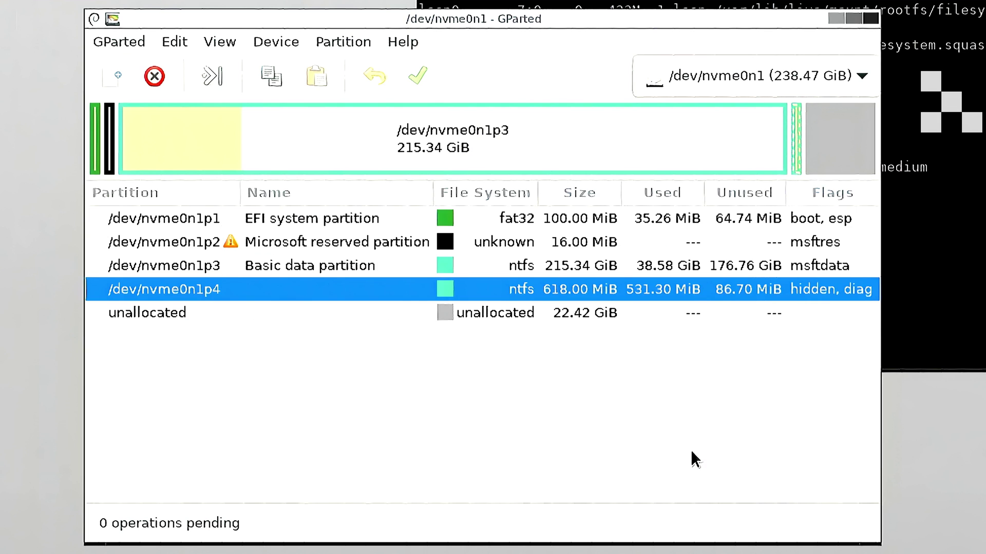
left_click(342, 42)
left_click(385, 129)
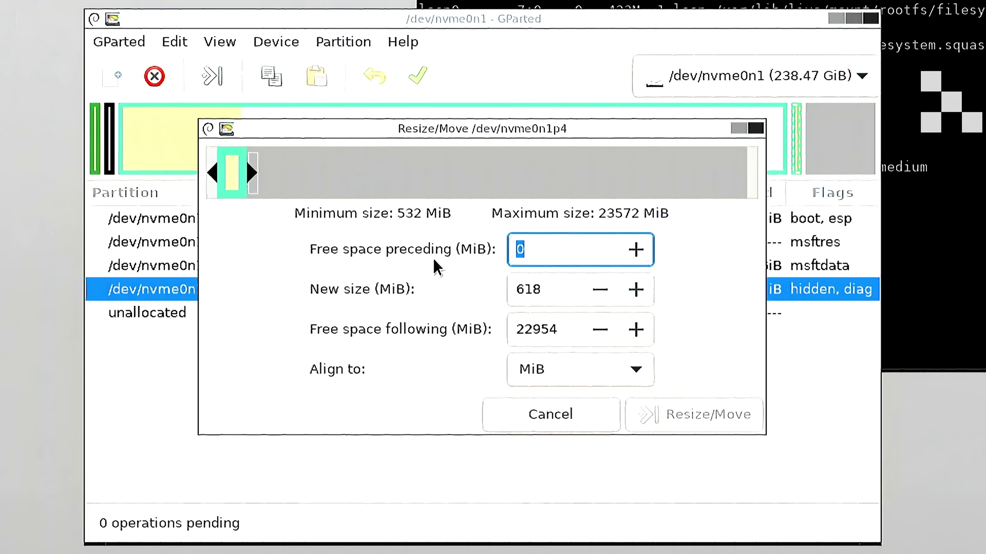
double_click(569, 328)
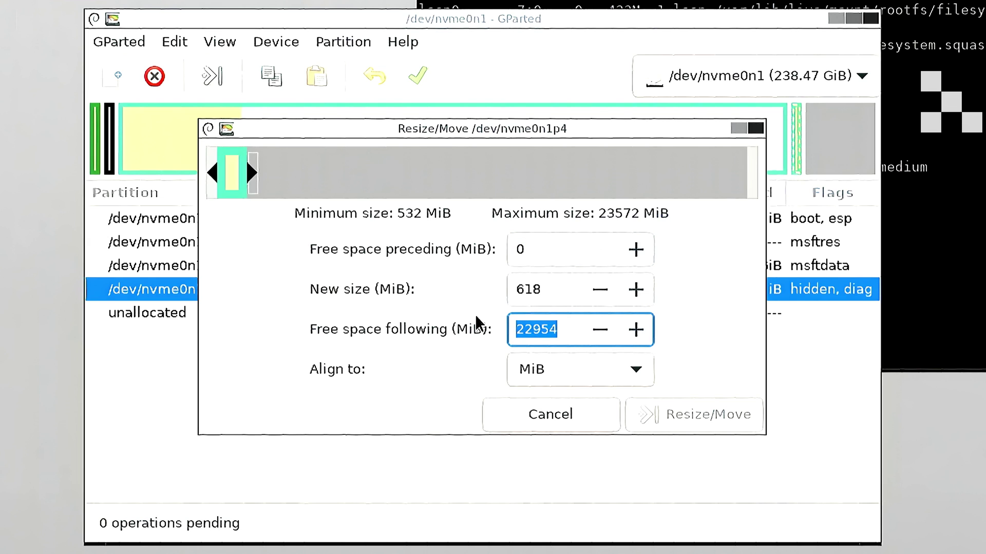
type("0")
key("Return")
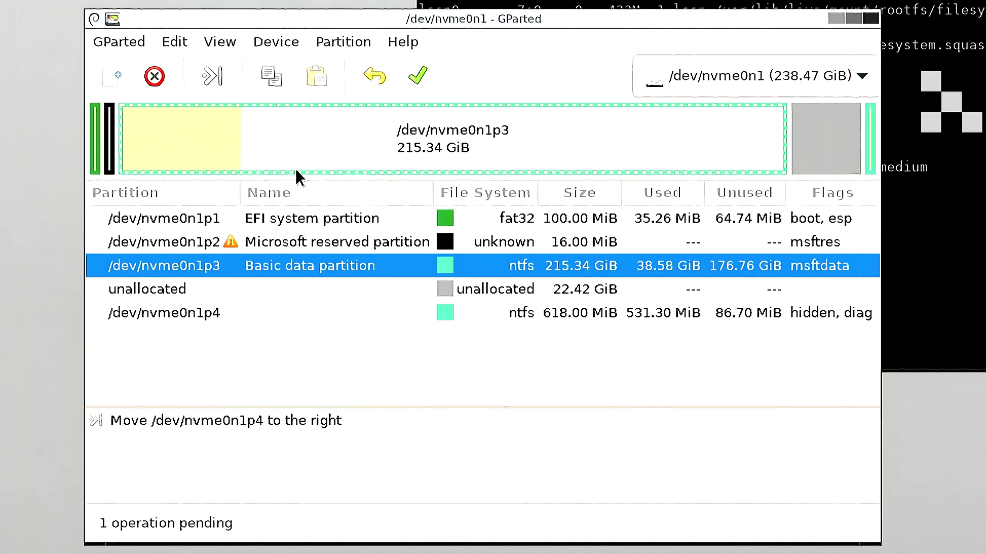
Queue a resize of nvme0n1p3 to its maximum new size of 243463 MiB
left_click(336, 42)
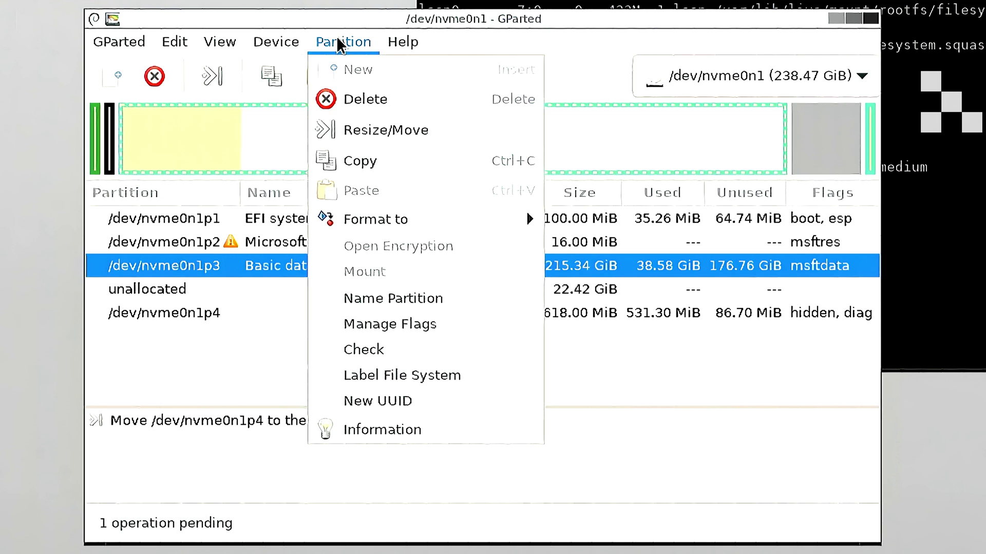
left_click(339, 131)
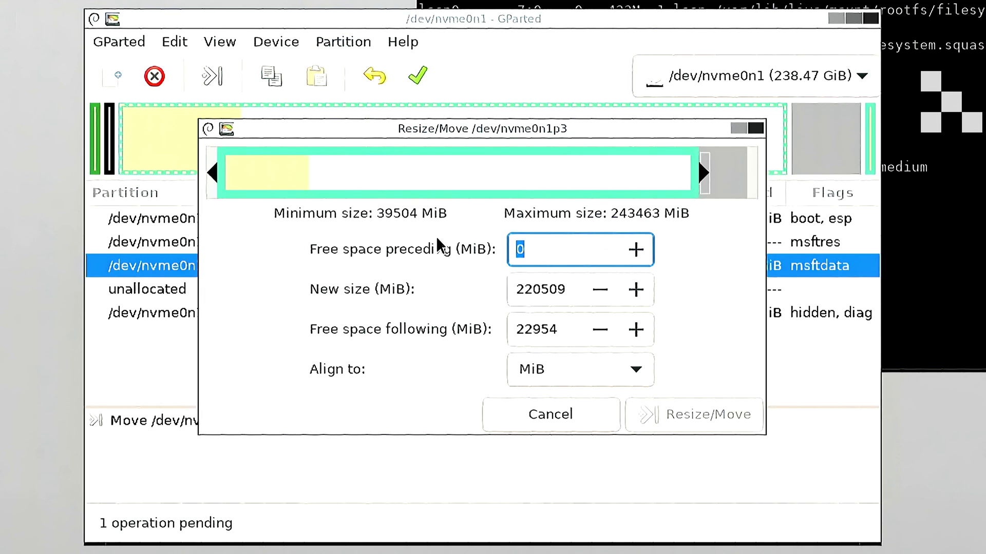
double_click(547, 289)
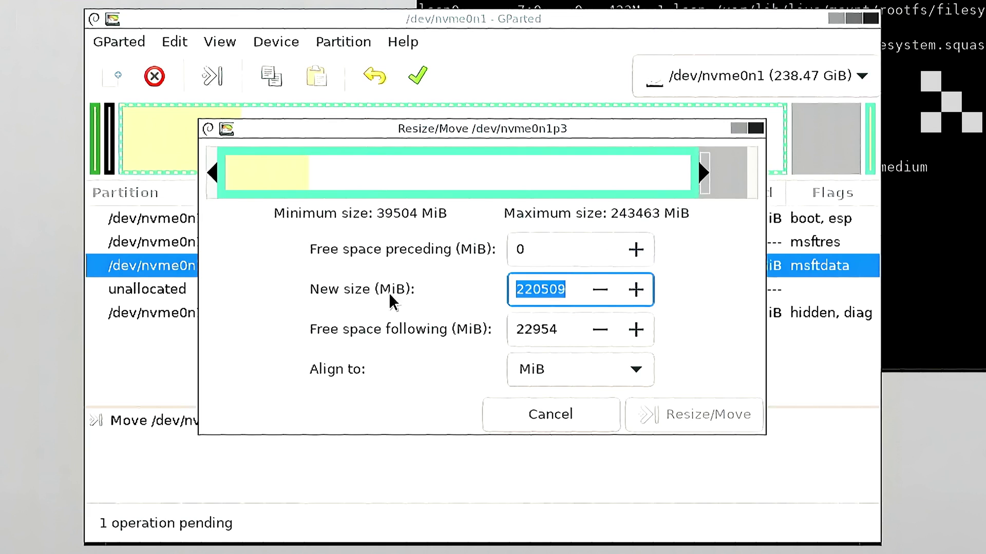
type("2")
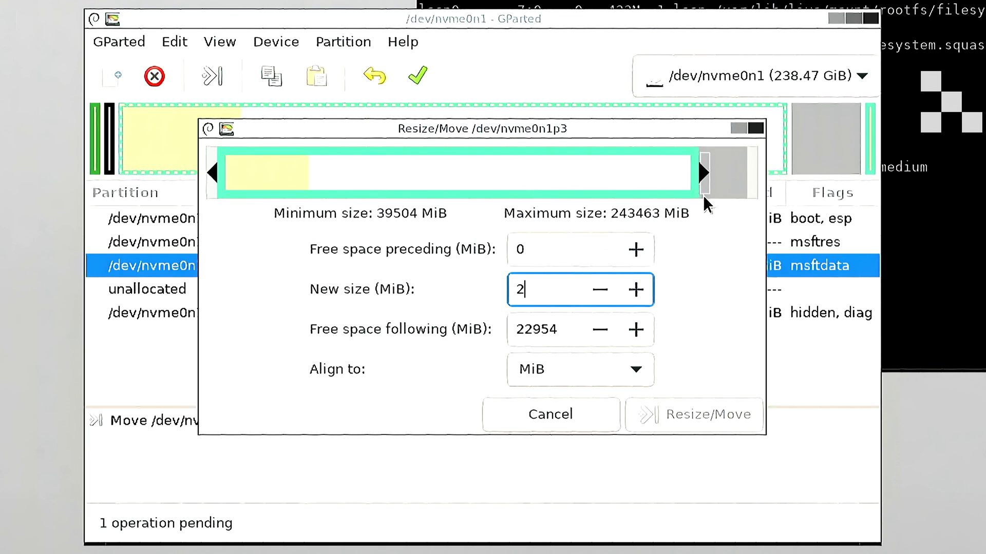
type("43463")
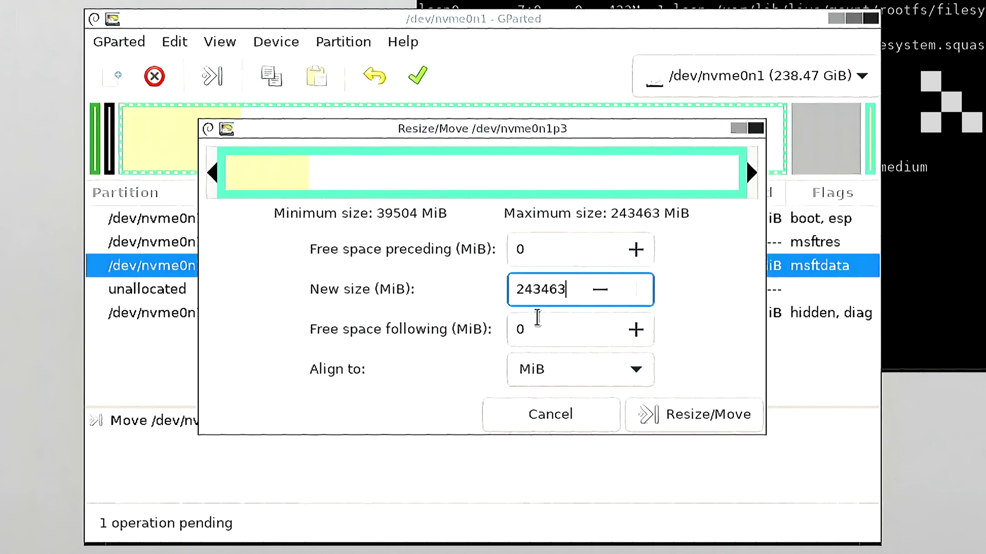
left_click(696, 418)
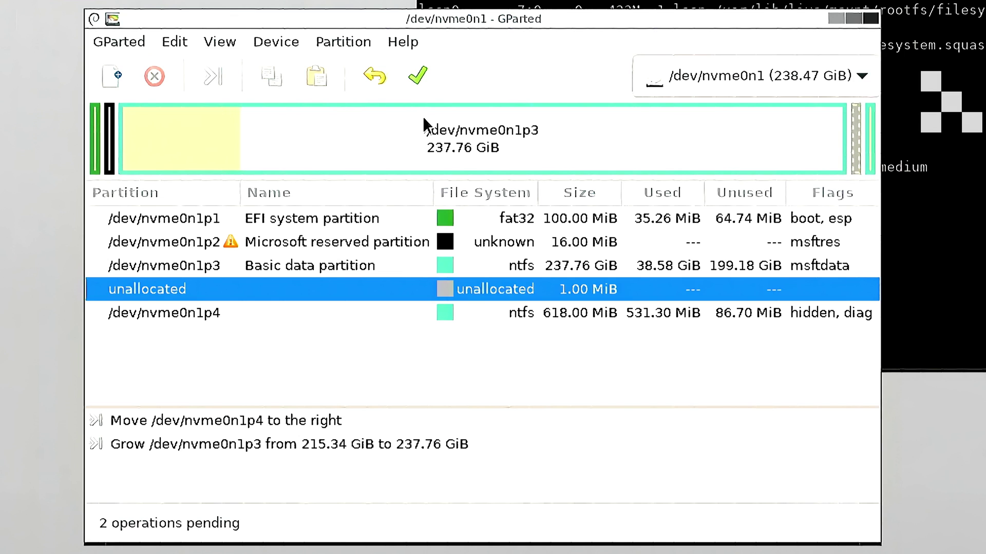
Apply and confirm the queued move and grow operations, then close the finished report
left_click(422, 76)
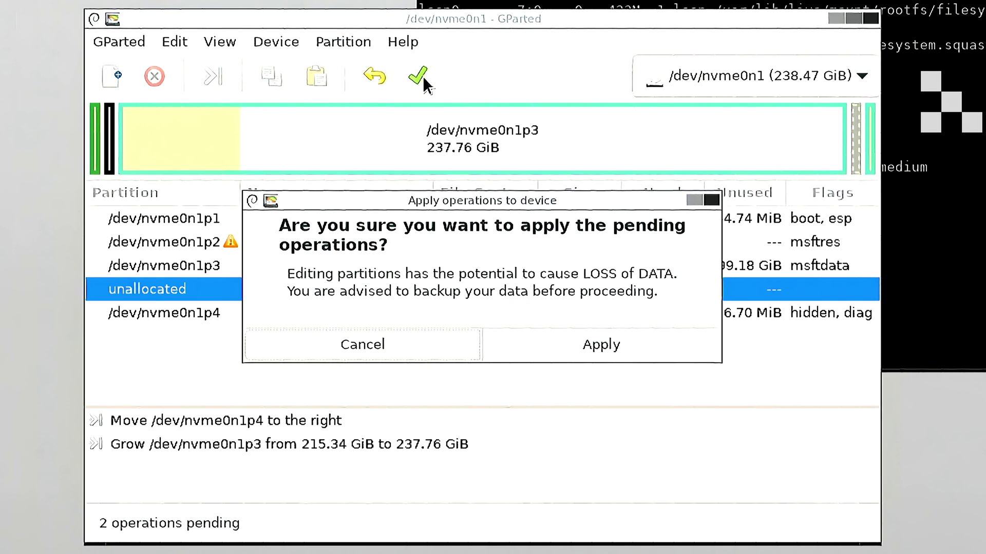
left_click(538, 345)
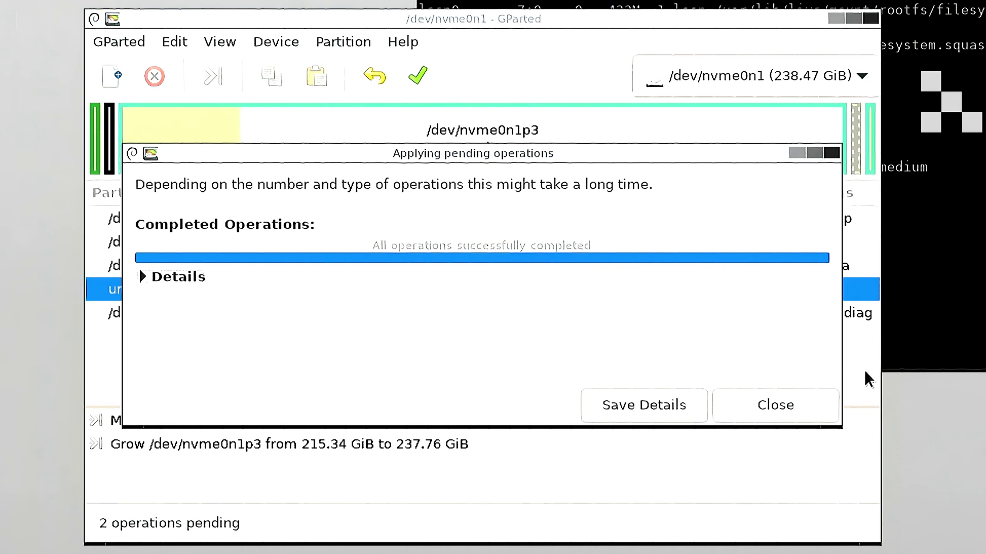
left_click(777, 405)
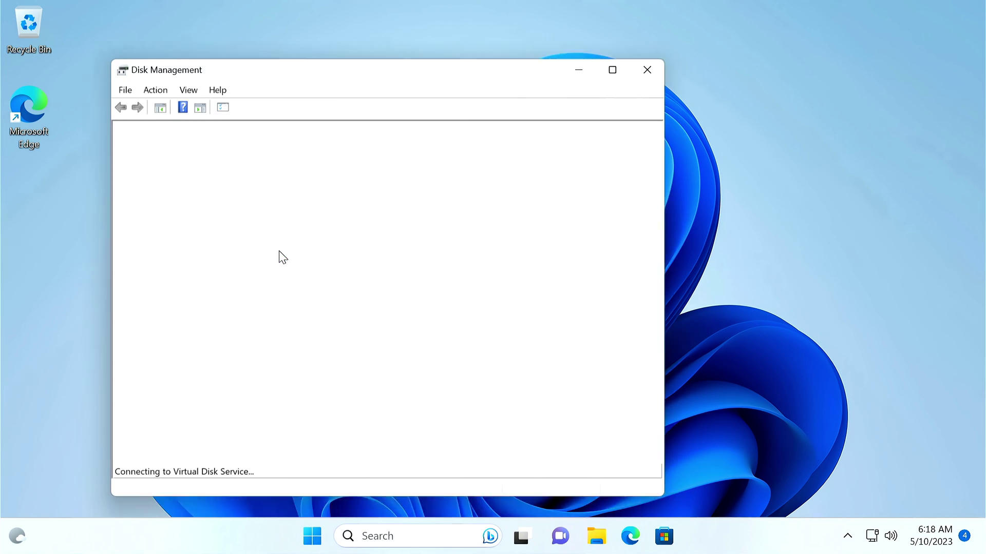
Inspect Disk 0's 237.76 GB C: volume and the 618 MB recovery partition
left_click(485, 354)
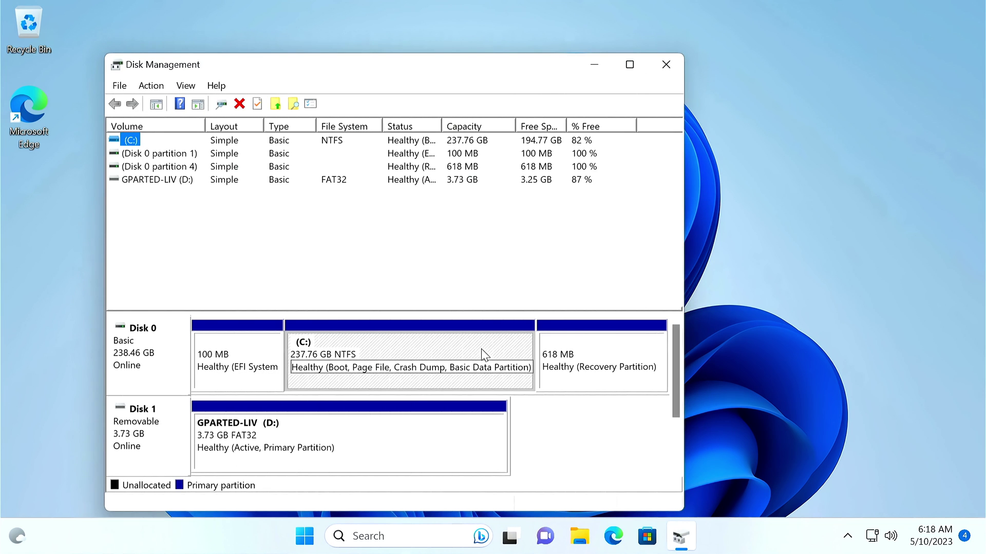
left_click(582, 359)
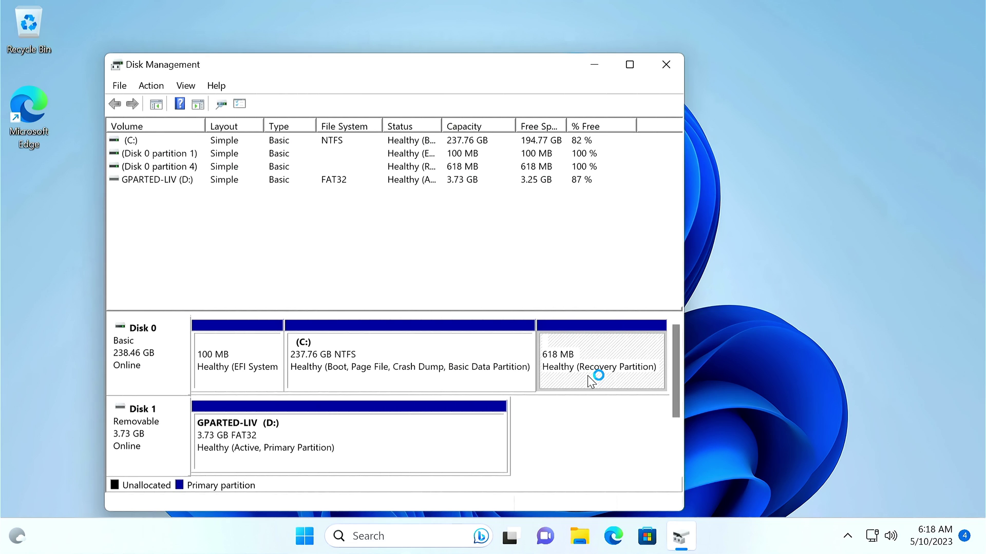
left_click(493, 362)
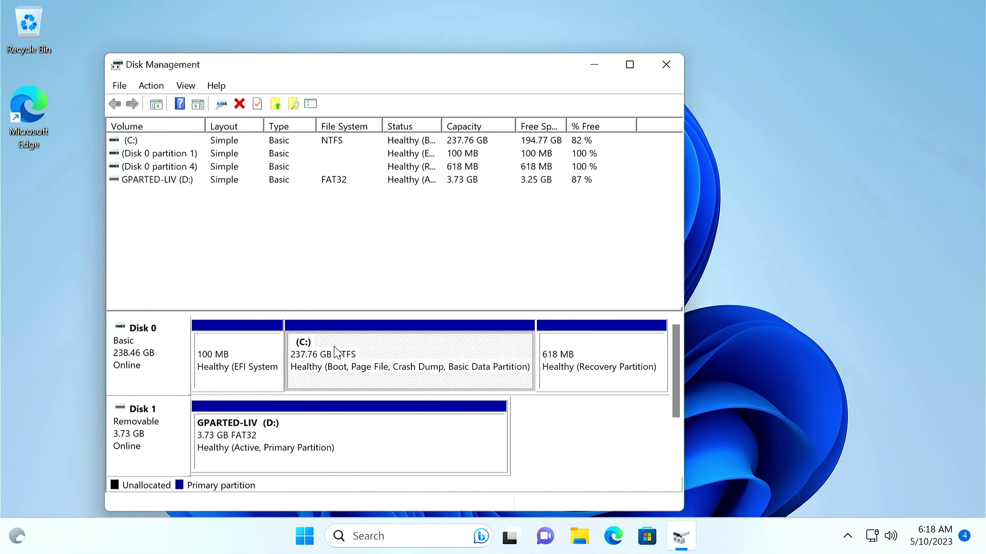